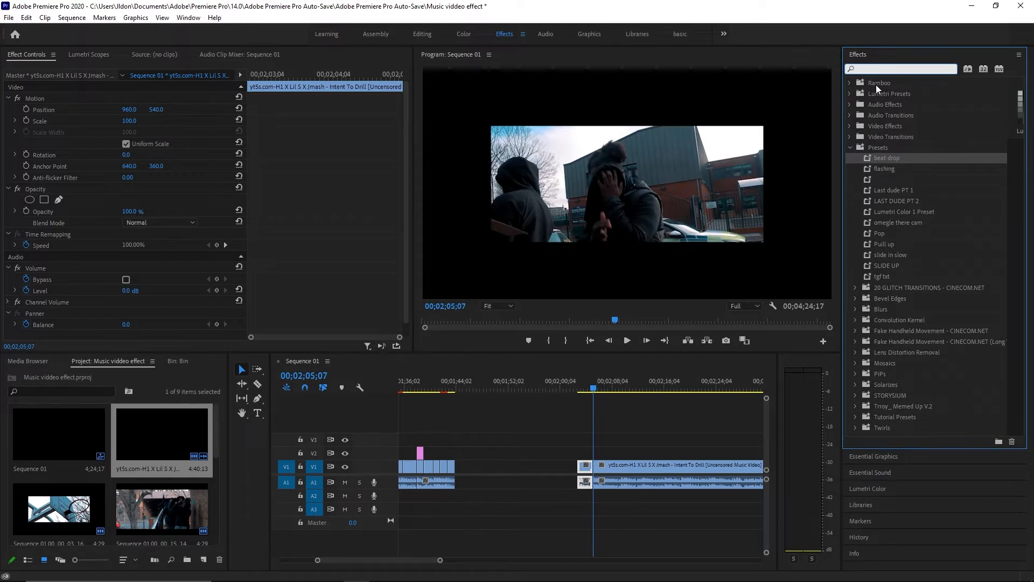
- Apply the Paint Bucket effect to the short V1 clip and, from its first frame, enlarge the clip to fill the frame width
type("paint buck")
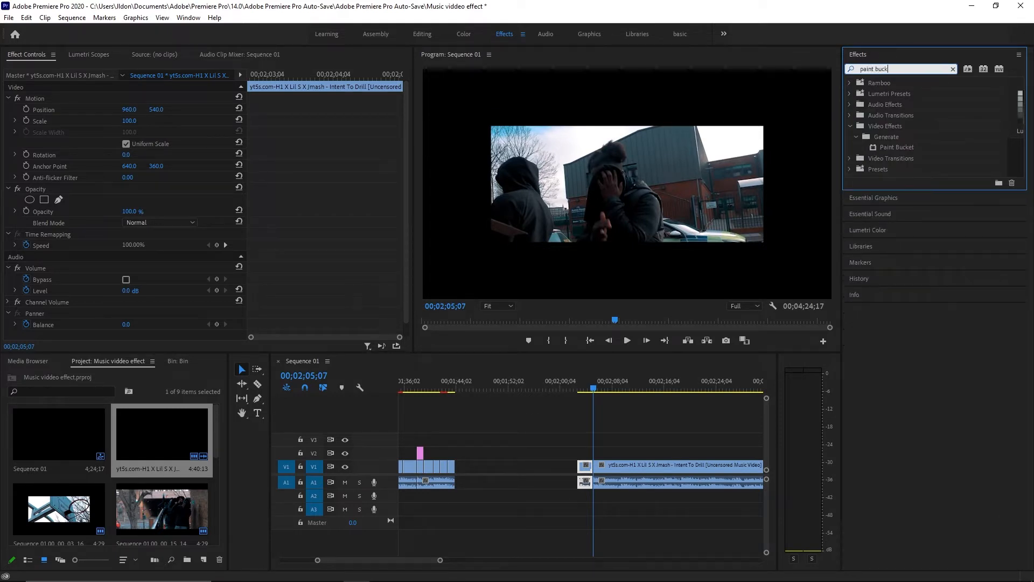
left_click_drag(896, 147, 657, 438)
left_click_drag(591, 469, 588, 468)
left_click_drag(296, 76, 248, 77)
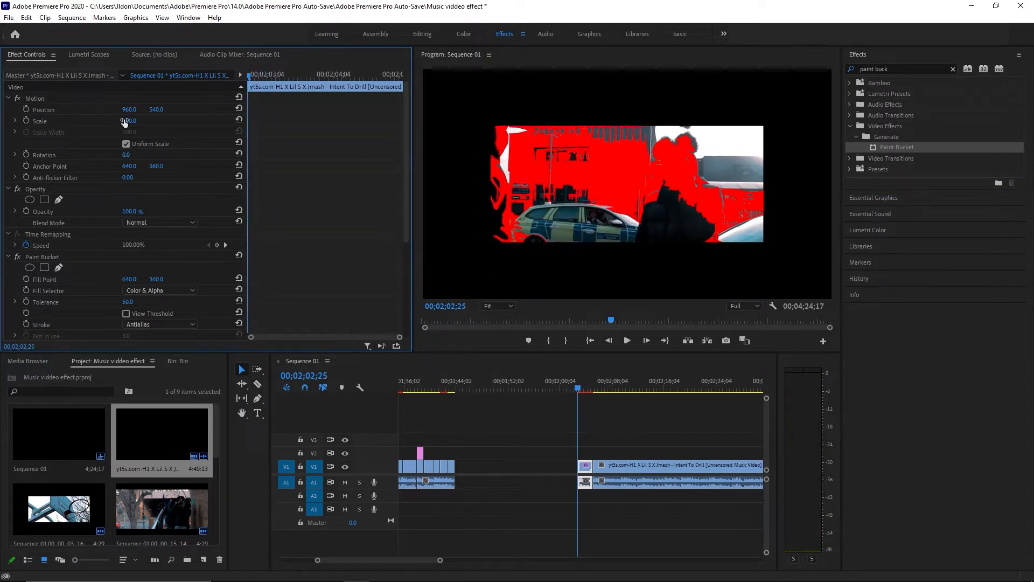
left_click_drag(129, 121, 238, 72)
left_click_drag(154, 121, 158, 121)
- Move the Paint Bucket fill point onto the dark-clothed man, at about 900.4, 450.1
scroll(166, 247, "down", 3)
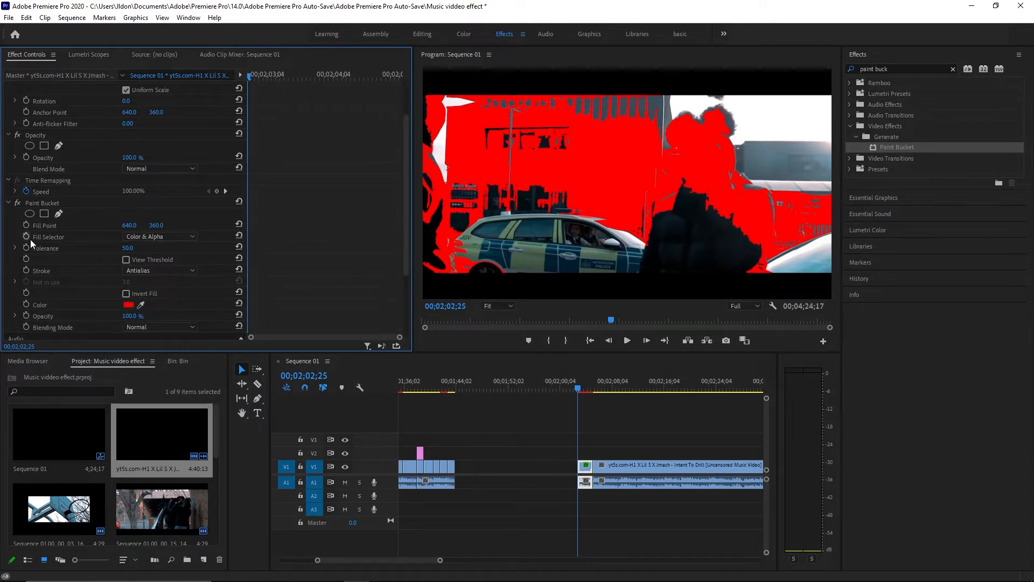
left_click(44, 225)
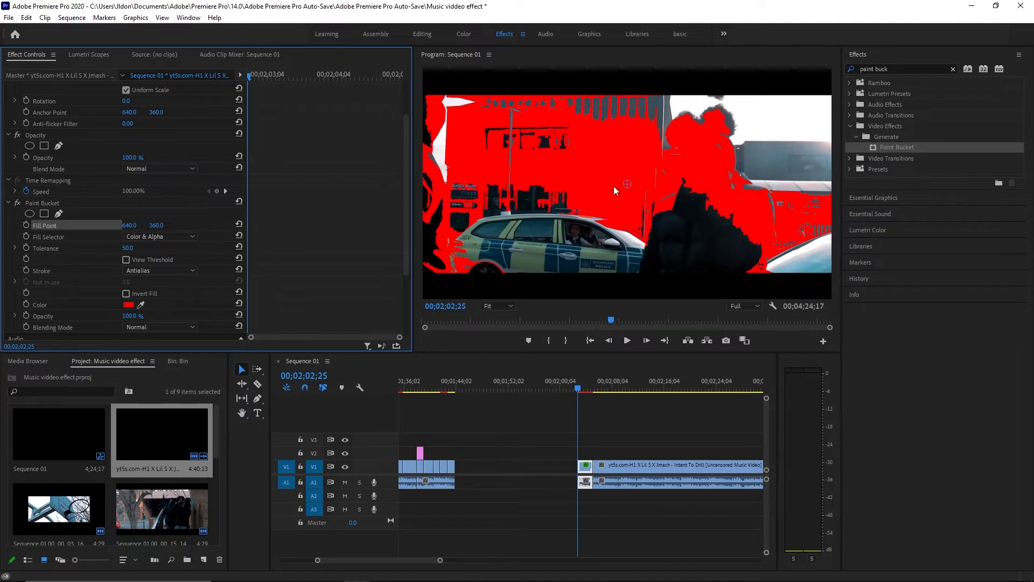
mouse_move(626, 186)
left_mouse_down()
mouse_move(644, 225)
mouse_move(704, 231)
mouse_move(709, 211)
left_mouse_up()
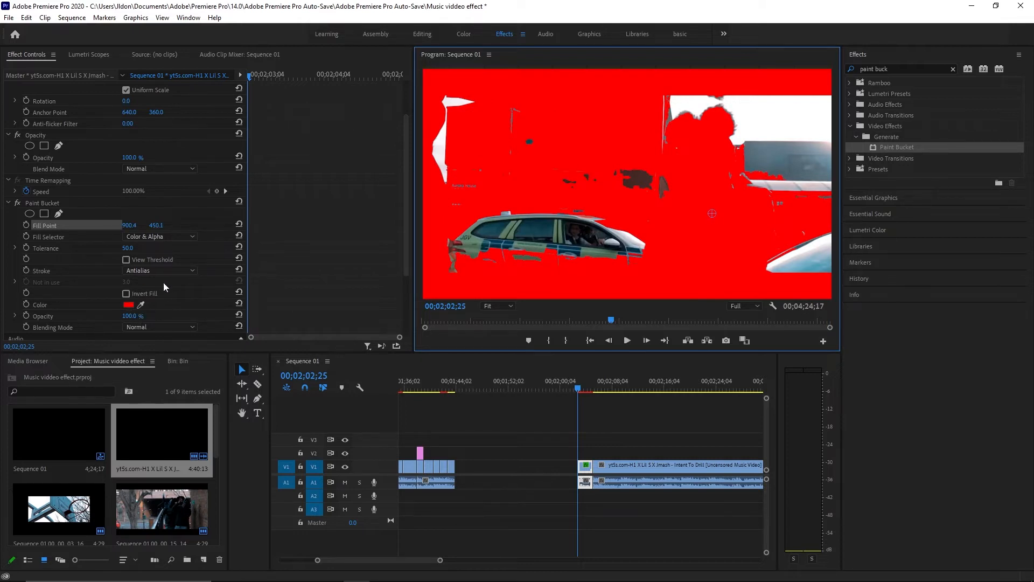
- Set the Paint Bucket stroke mode to Stroke with a stroke width of 3.1
left_click(166, 327)
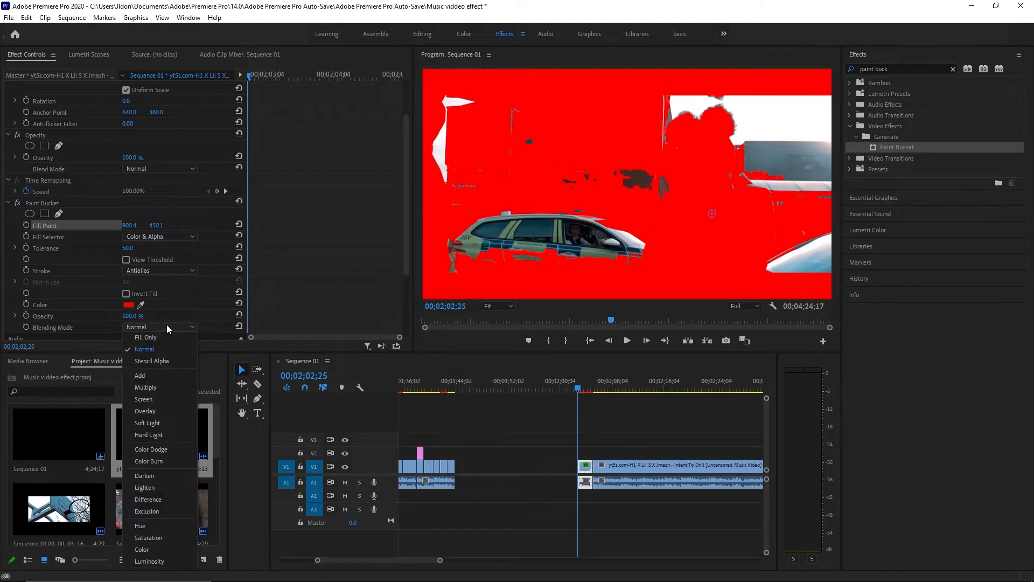
left_click(165, 326)
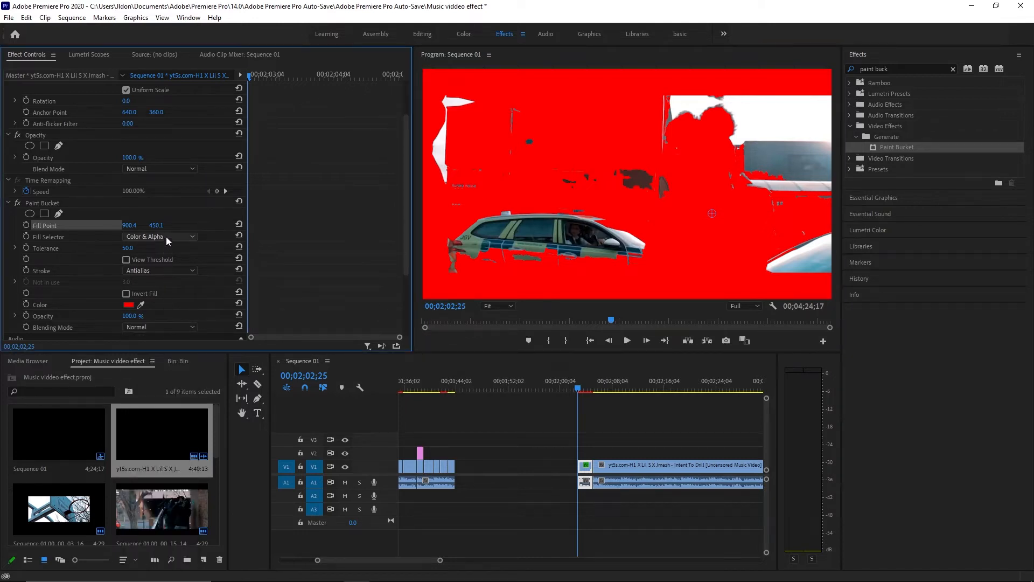
left_click(167, 237)
left_click(168, 245)
left_click(163, 271)
left_click(161, 327)
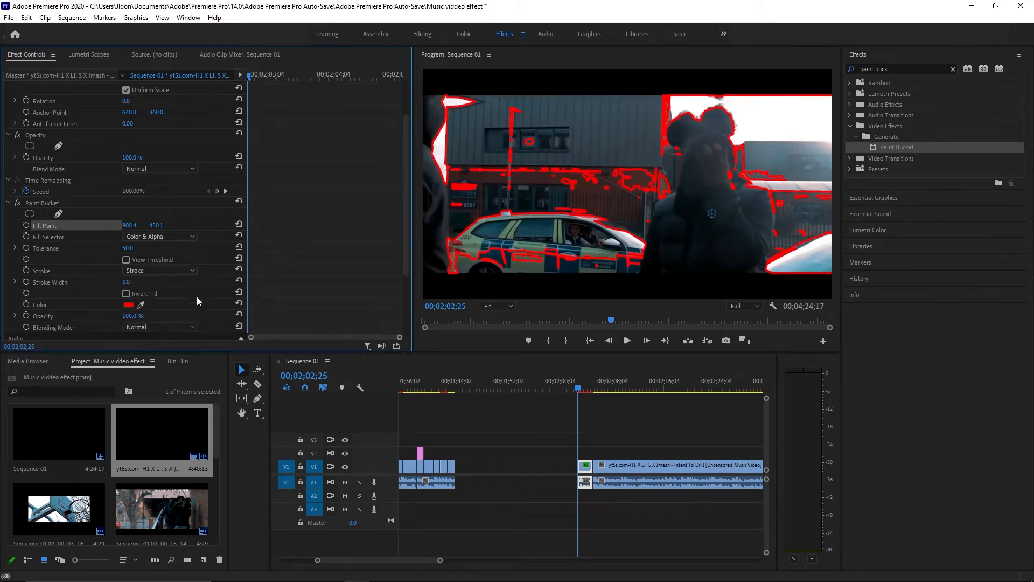
mouse_move(126, 282)
left_mouse_down()
mouse_move(138, 282)
mouse_move(83, 282)
mouse_move(156, 282)
mouse_move(80, 282)
mouse_move(102, 283)
mouse_move(92, 282)
left_mouse_up()
- Keyframe the Paint Bucket tolerance from 0.0 at the clip's start to 14.0 at 00;02;03;06
left_click_drag(82, 247, 55, 247)
left_click_drag(259, 74, 264, 80)
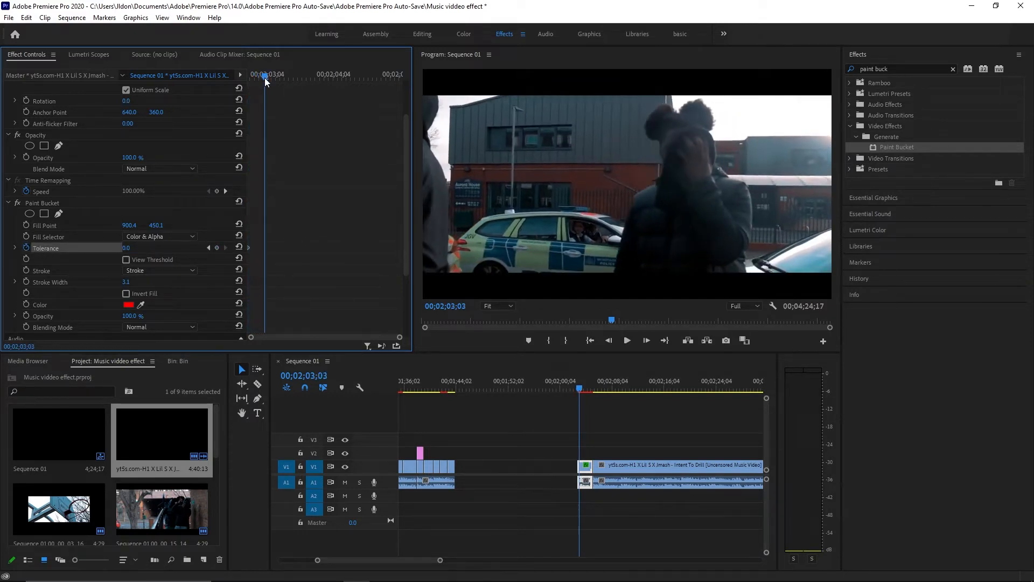
key("space")
mouse_move(129, 248)
left_mouse_down()
mouse_move(145, 248)
mouse_move(129, 248)
left_mouse_up()
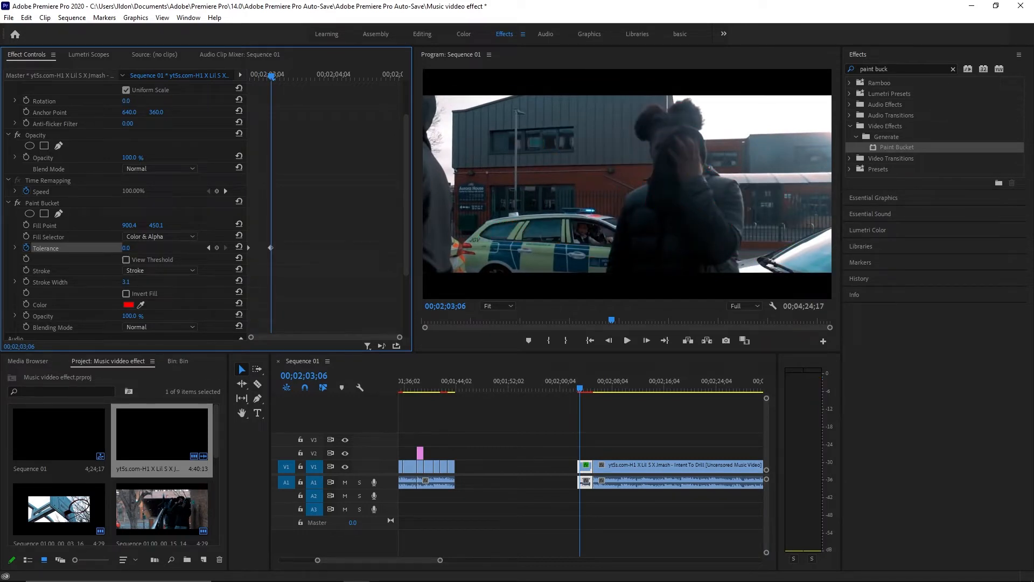
left_click_drag(129, 248, 137, 248)
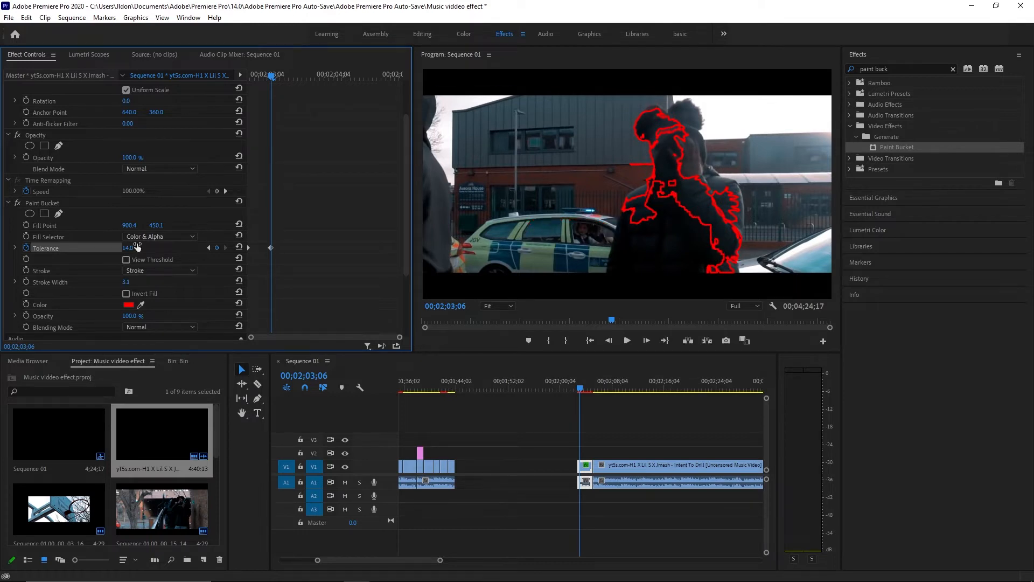
- Reposition the Paint Bucket fill point on the man's upper body, at about 781.4, 298.0
left_click(66, 225)
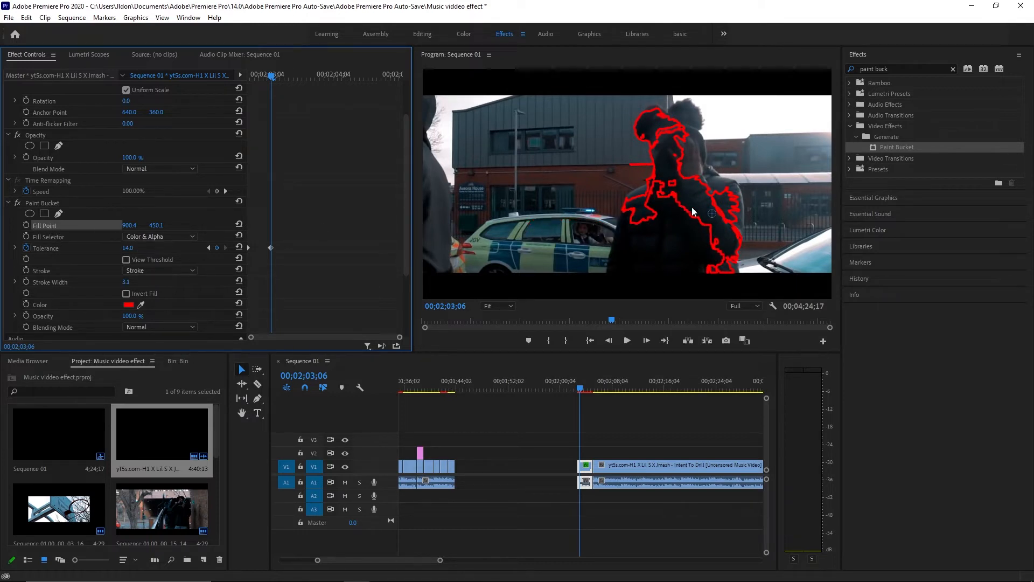
mouse_move(709, 213)
left_mouse_down()
mouse_move(661, 232)
mouse_move(668, 132)
mouse_move(573, 237)
mouse_move(692, 240)
mouse_move(668, 201)
mouse_move(693, 219)
mouse_move(667, 291)
mouse_move(674, 235)
mouse_move(699, 186)
mouse_move(705, 206)
mouse_move(715, 184)
mouse_move(806, 253)
mouse_move(794, 219)
mouse_move(557, 131)
mouse_move(607, 150)
mouse_move(619, 103)
mouse_move(752, 121)
left_mouse_up()
left_click_drag(707, 188, 674, 164)
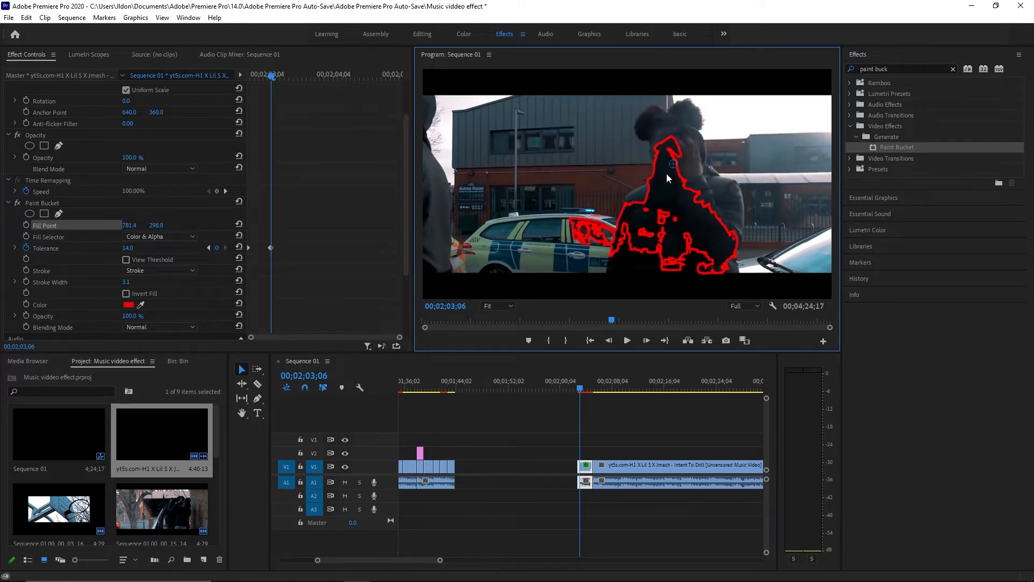
- Play back the outline from the clip's start and turn on Fill Point keyframing at 00;02;03;14
left_click_drag(588, 380, 577, 379)
key("space")
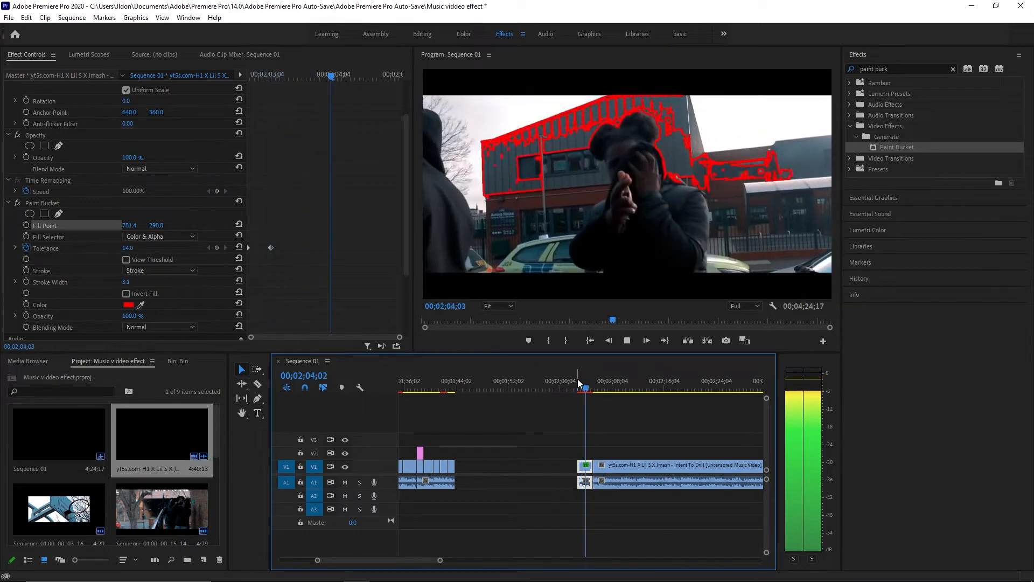
left_click(580, 380)
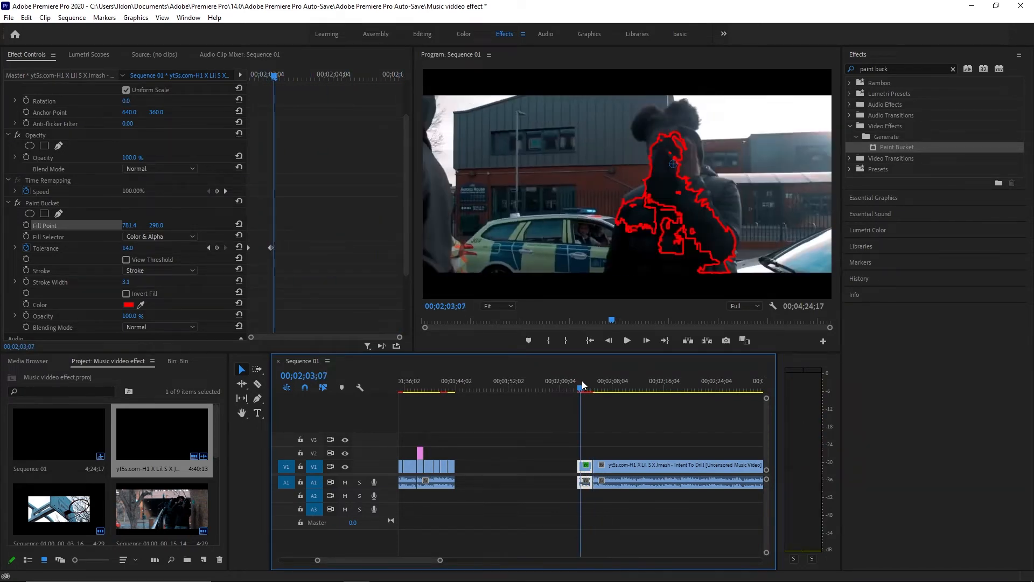
left_click_drag(582, 381, 583, 380)
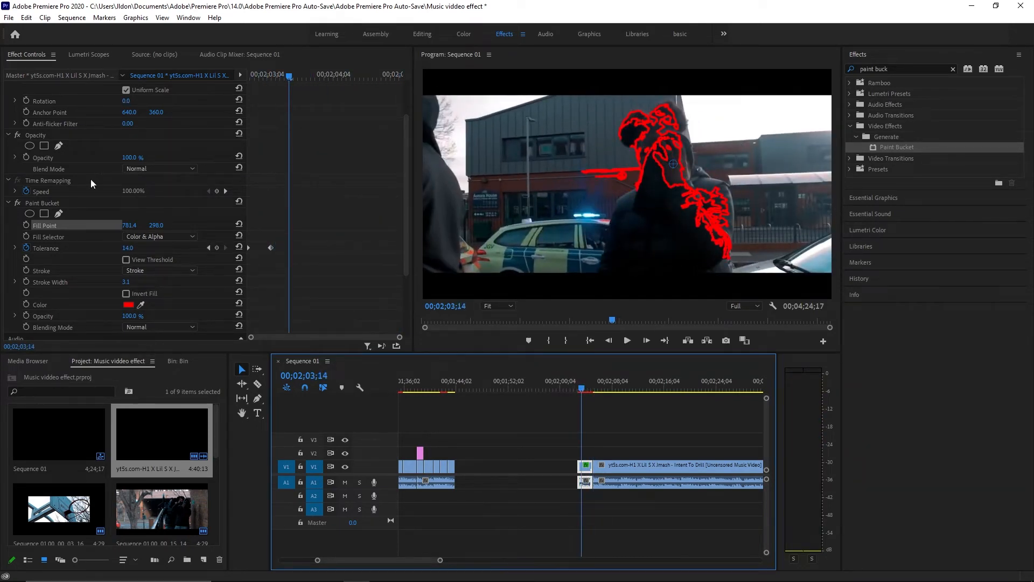
left_click(25, 225)
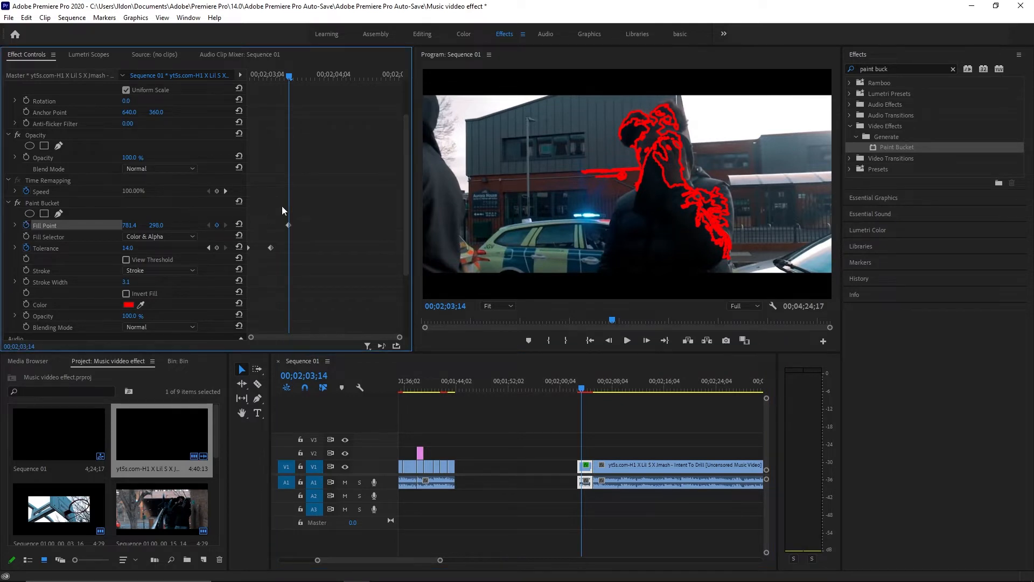
- Add a Fill Point keyframe of 781.4, 481.0 at 00;02;03;28
left_click_drag(289, 76, 319, 77)
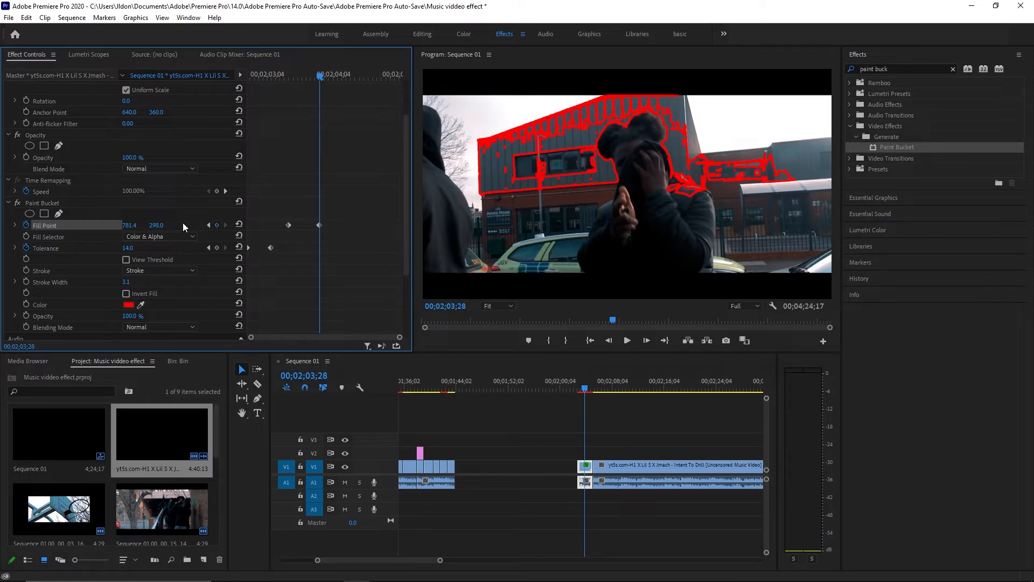
left_click(65, 225)
left_click_drag(152, 224, 259, 224)
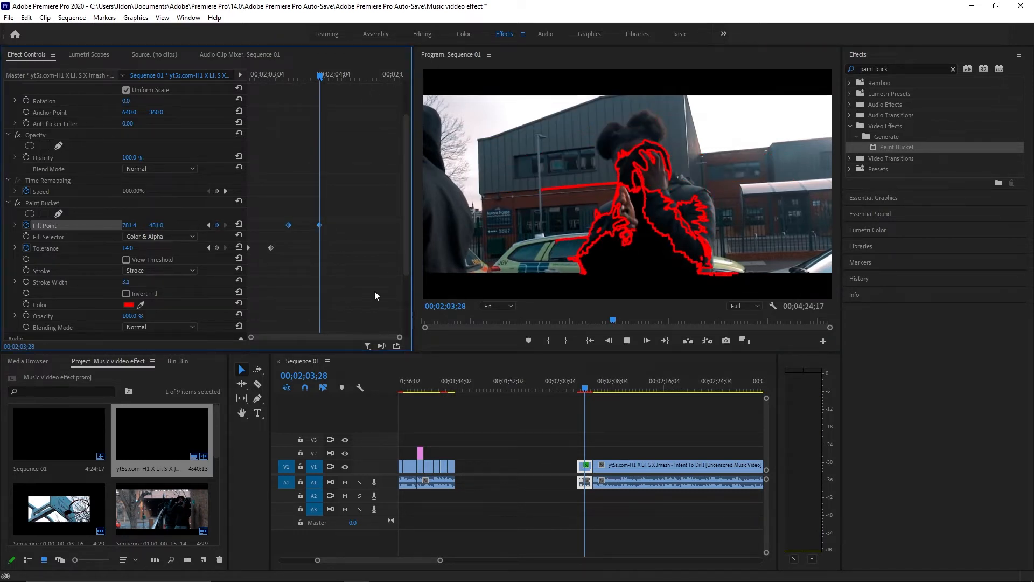
- Play back the clip from just before its start to check the animated outline around the man
key("space")
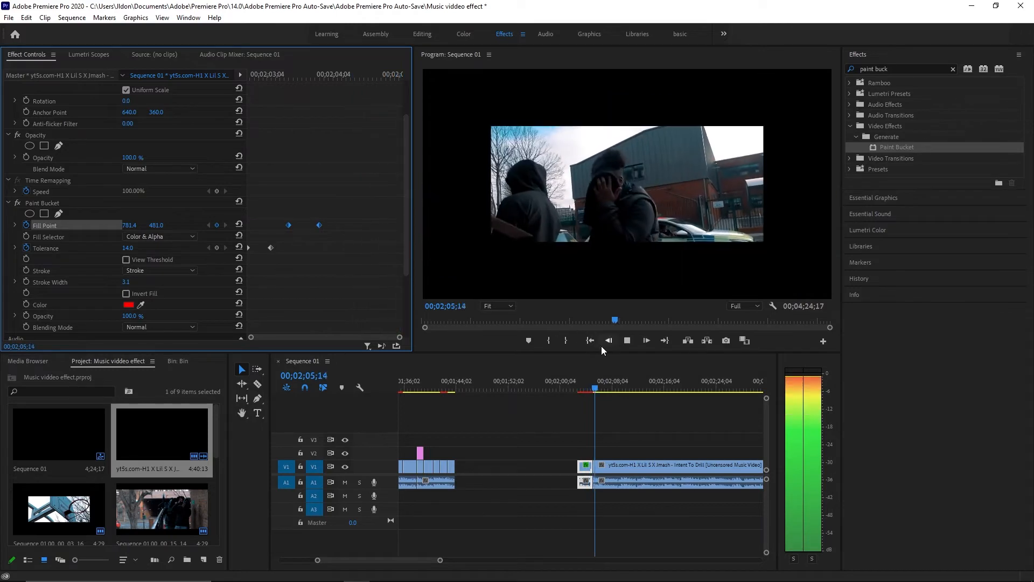
key("space")
left_click(585, 388)
left_click(571, 389)
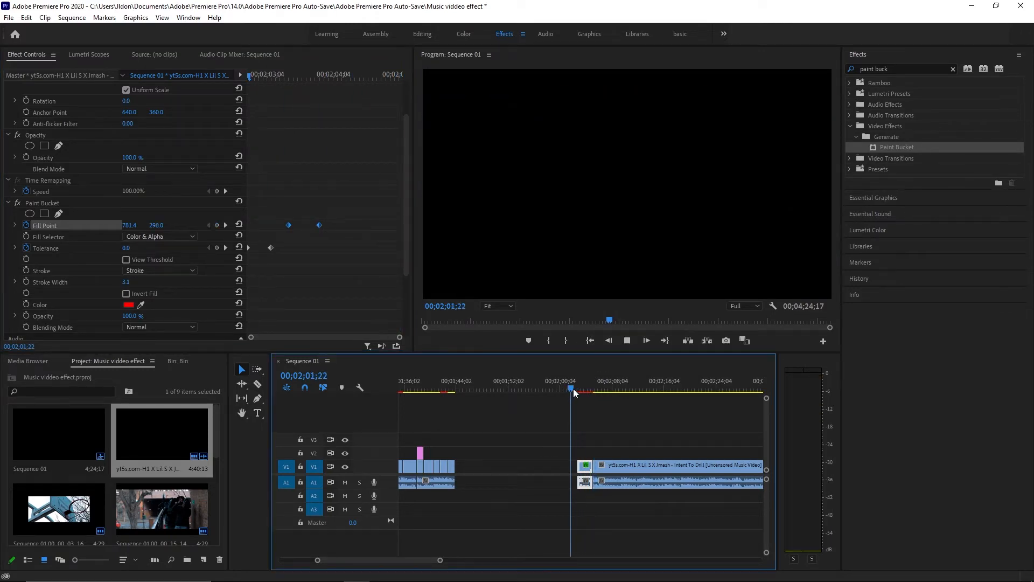
key("space")
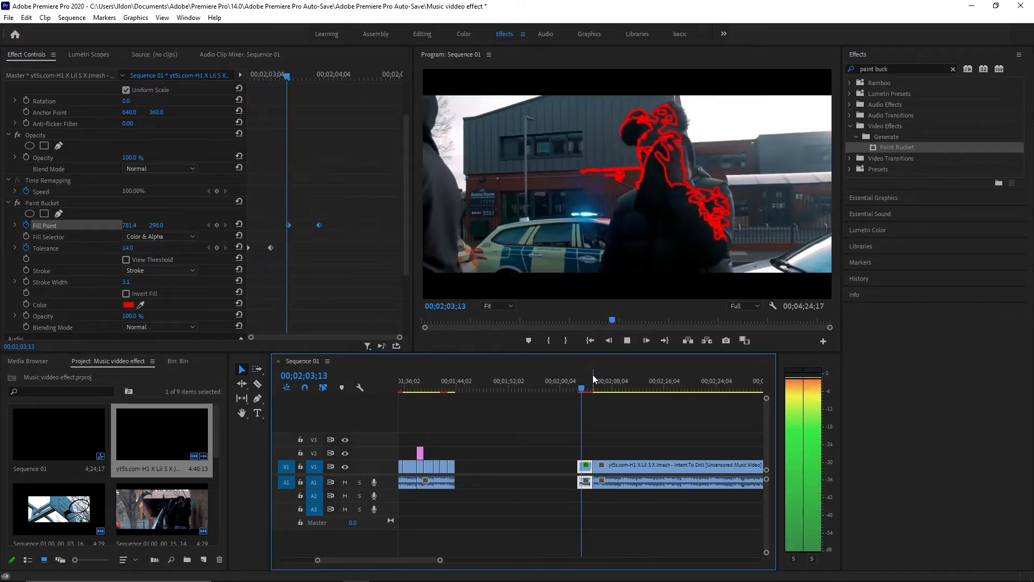
key("space")
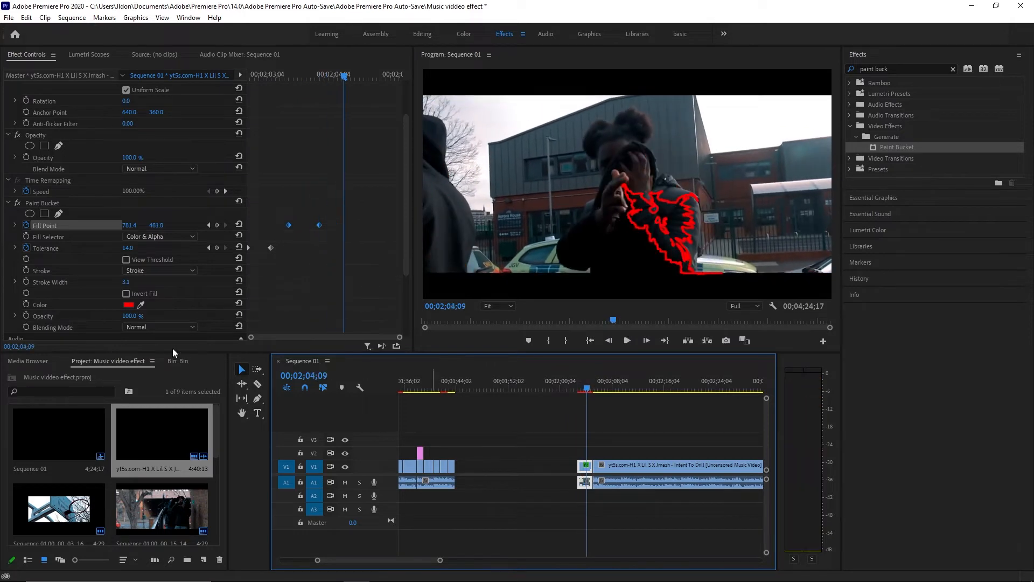
- Change the Paint Bucket color to white and play the clip back from its start
left_click(128, 305)
left_click_drag(585, 249, 576, 206)
left_click_drag(506, 229, 399, 267)
left_click(672, 121)
key("space")
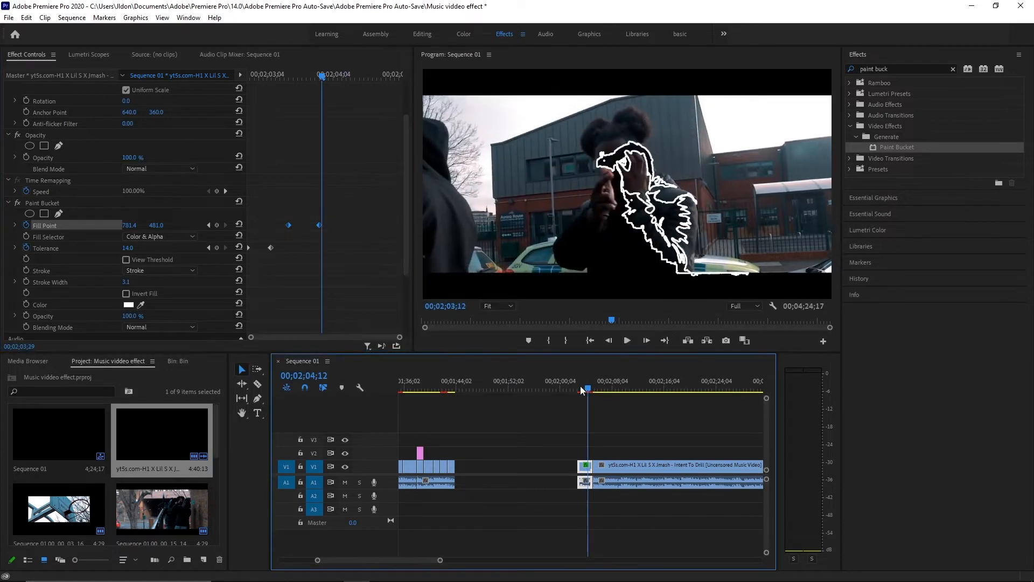
left_click(576, 385)
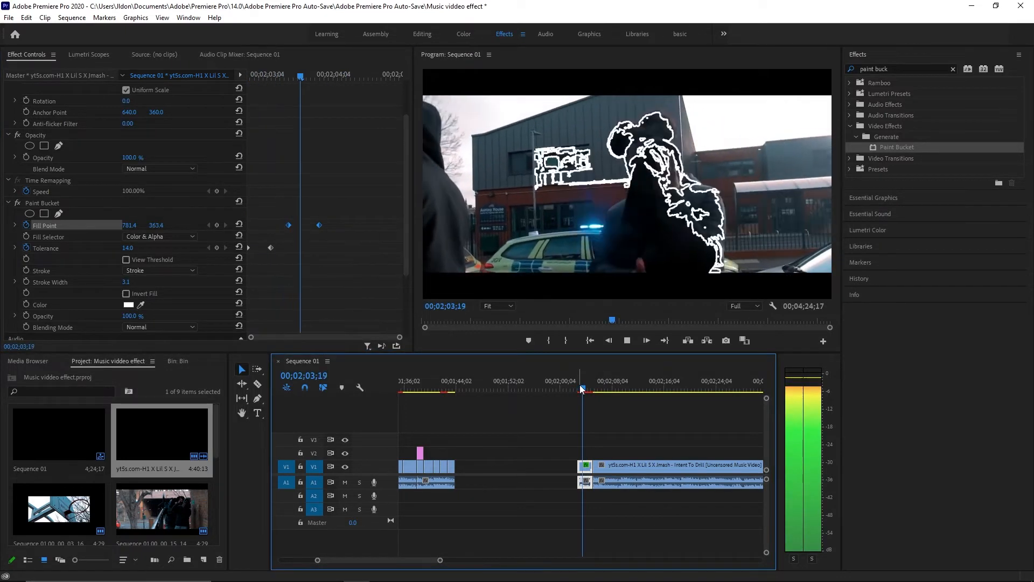
- Split the long clip following the outlined one, video and audio, at 00;02;05;29
key("space")
key("c")
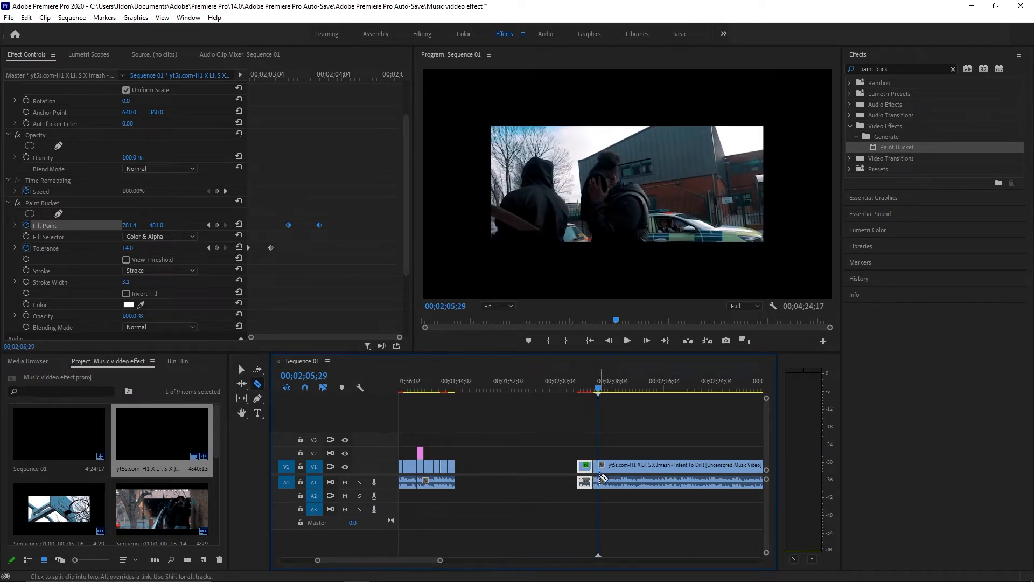
left_click(603, 483)
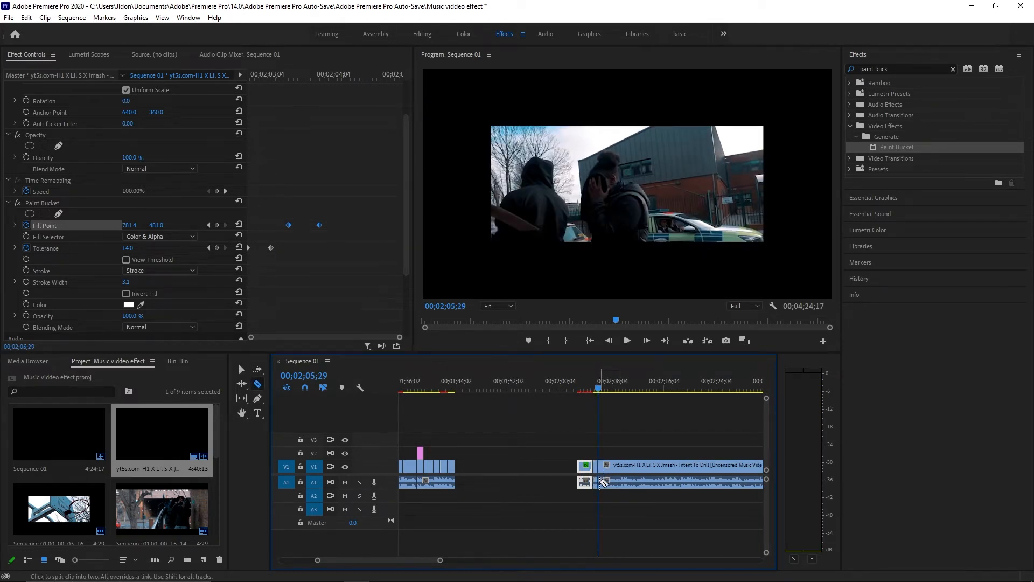
key("v")
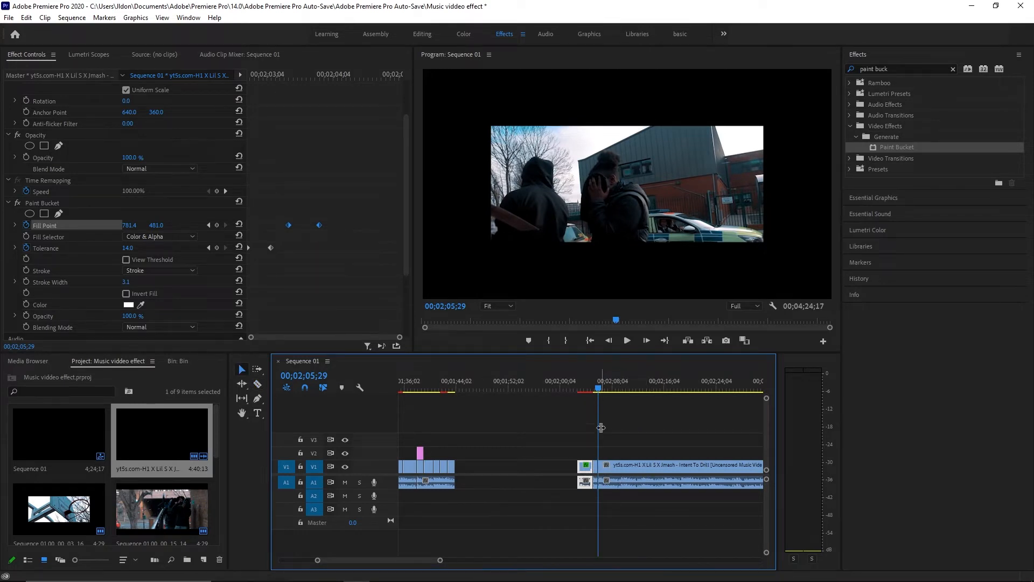
- Set the scale of the newly cut short clip after the outlined one to 151.0
left_click_drag(441, 561, 384, 560)
left_click_drag(580, 386, 556, 383)
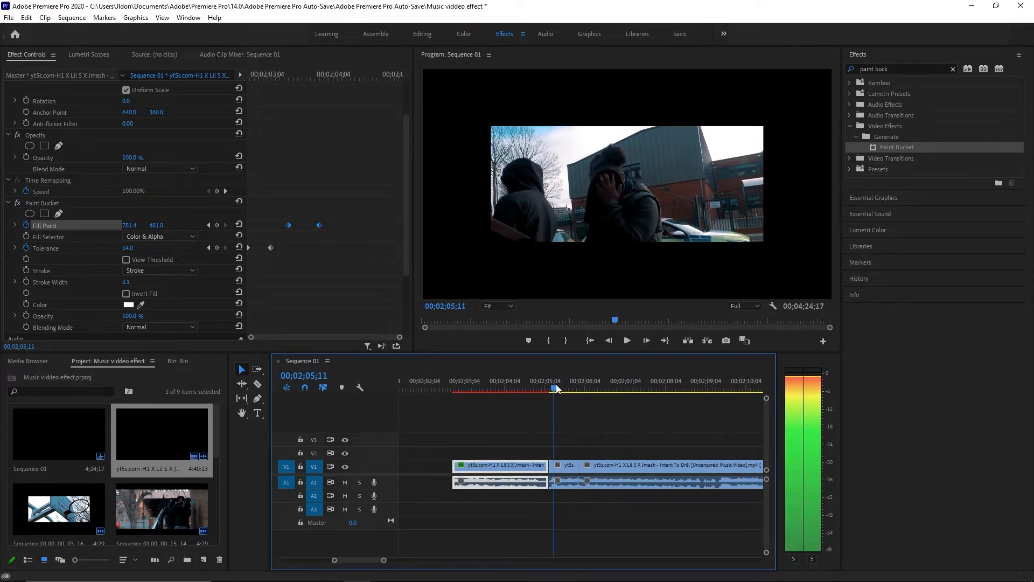
left_click(561, 467)
left_click_drag(131, 122, 752, 22)
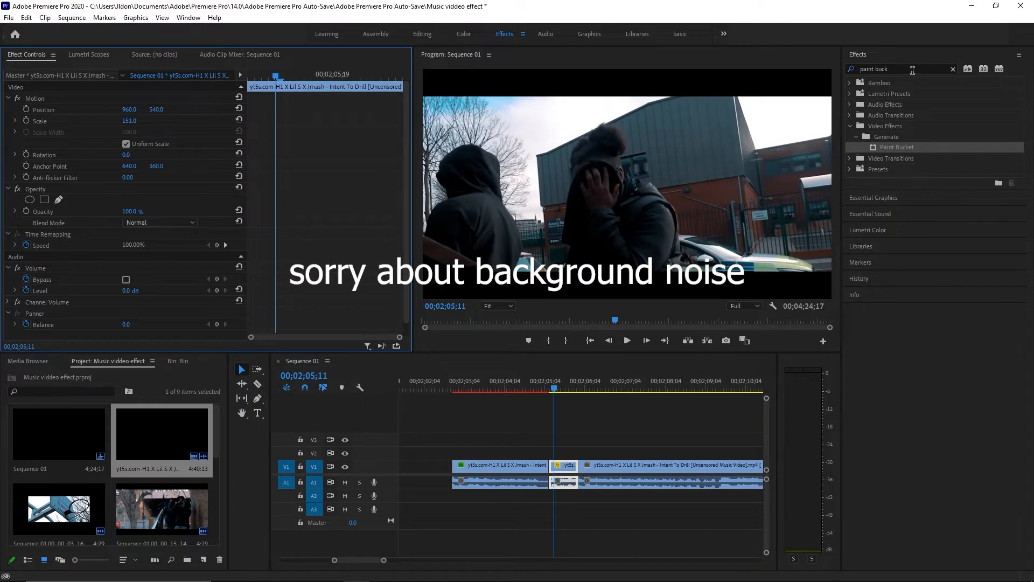
- Apply the Transform effect to the short clip and add a Transform Scale keyframe of 100.0 at its start
left_click(849, 70)
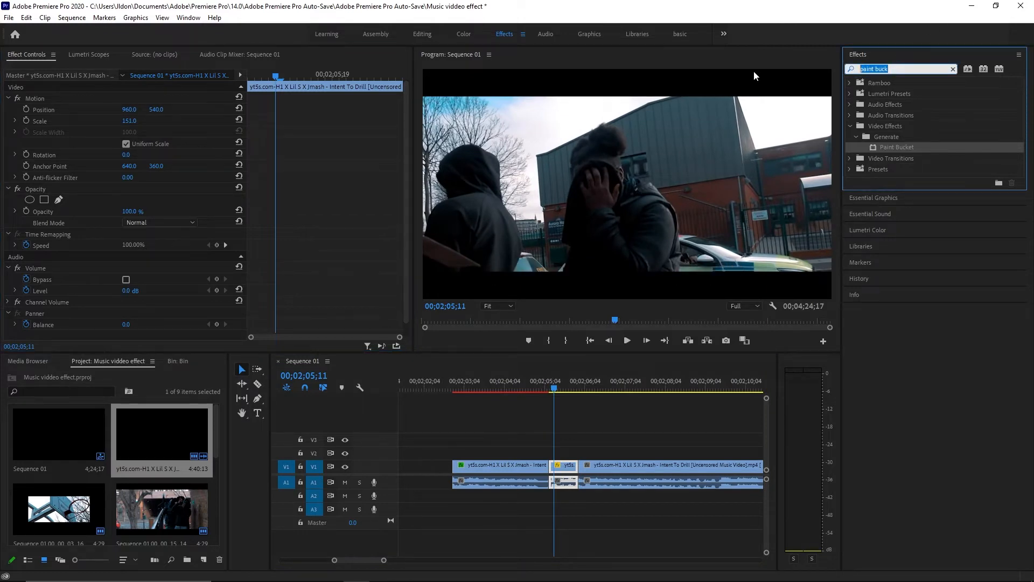
type("transo")
key("BackSpace")
type("fo")
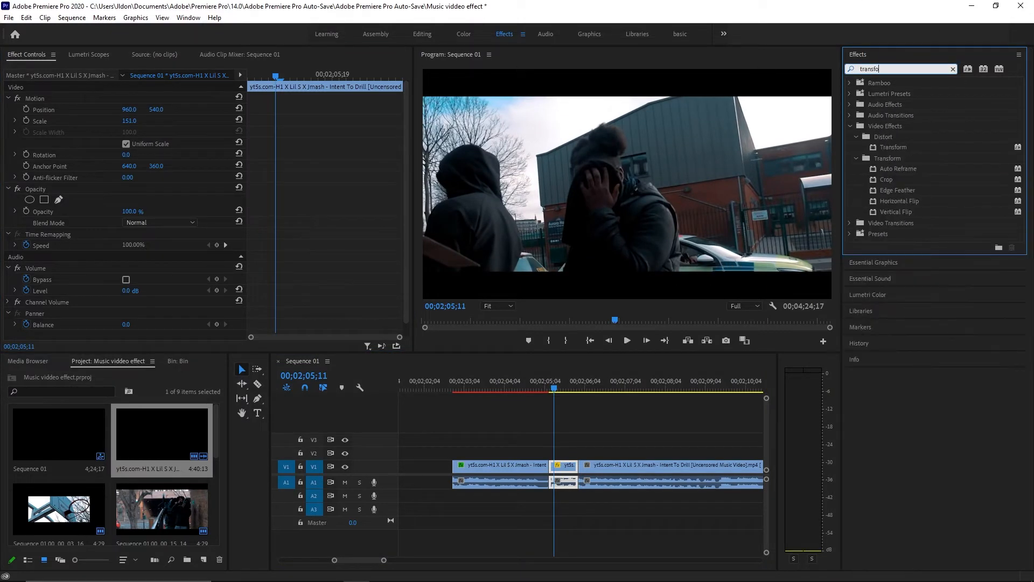
left_click_drag(904, 148, 563, 467)
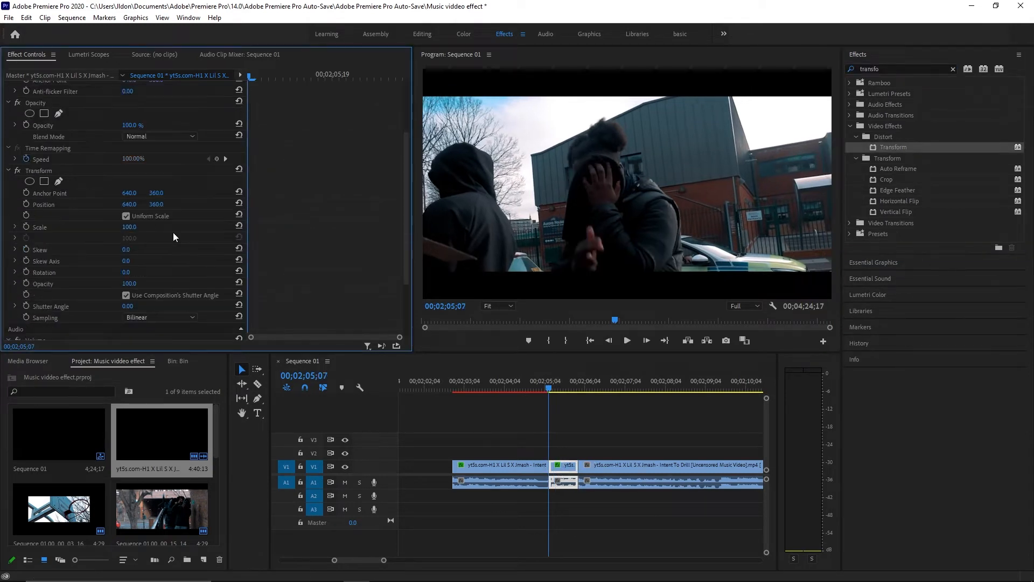
scroll(155, 228, "up", 1)
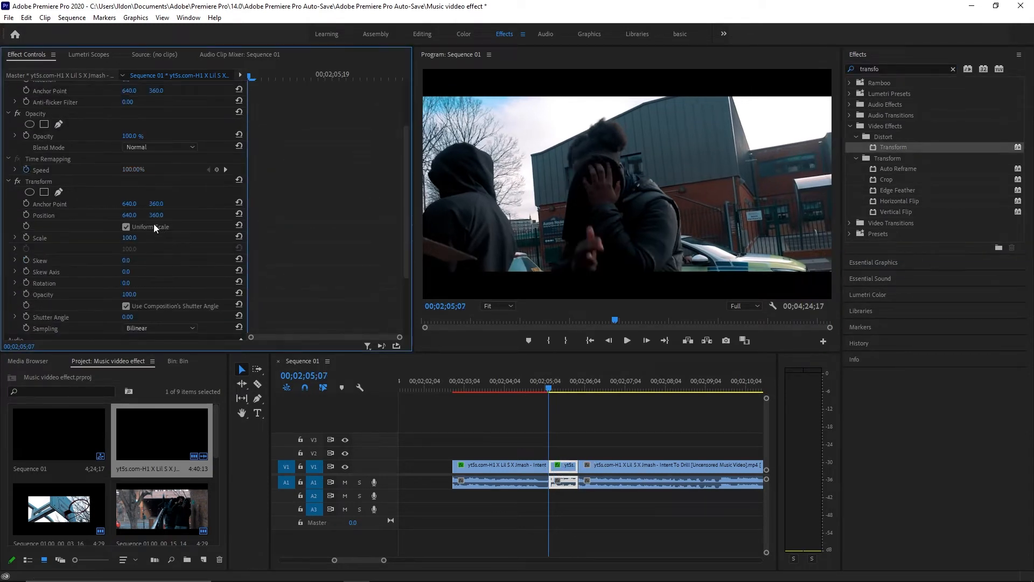
left_click(26, 238)
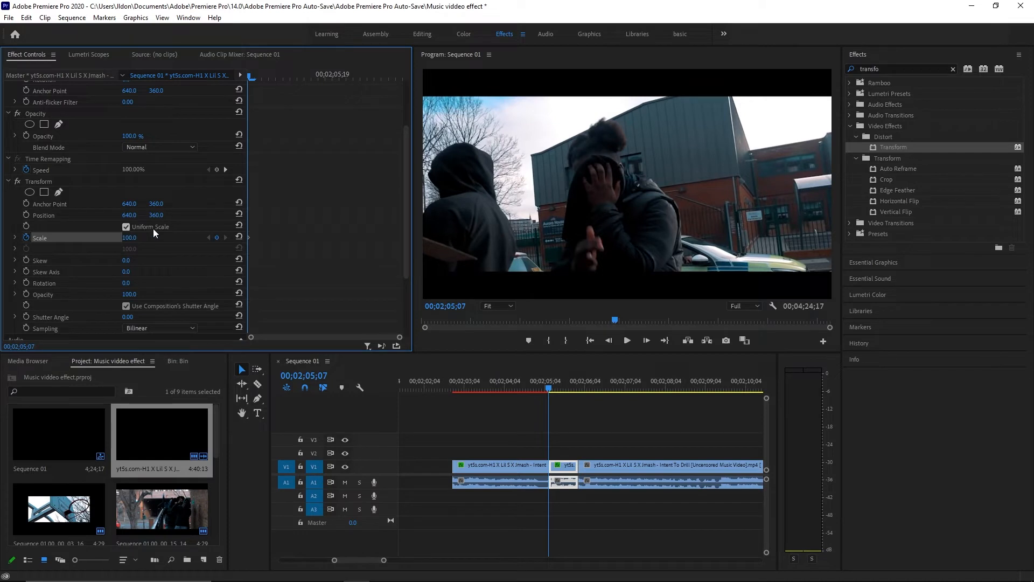
- Add a Transform Scale keyframe of 123.0 to the short clip at 00;02;05;11
left_click_drag(260, 74, 262, 79)
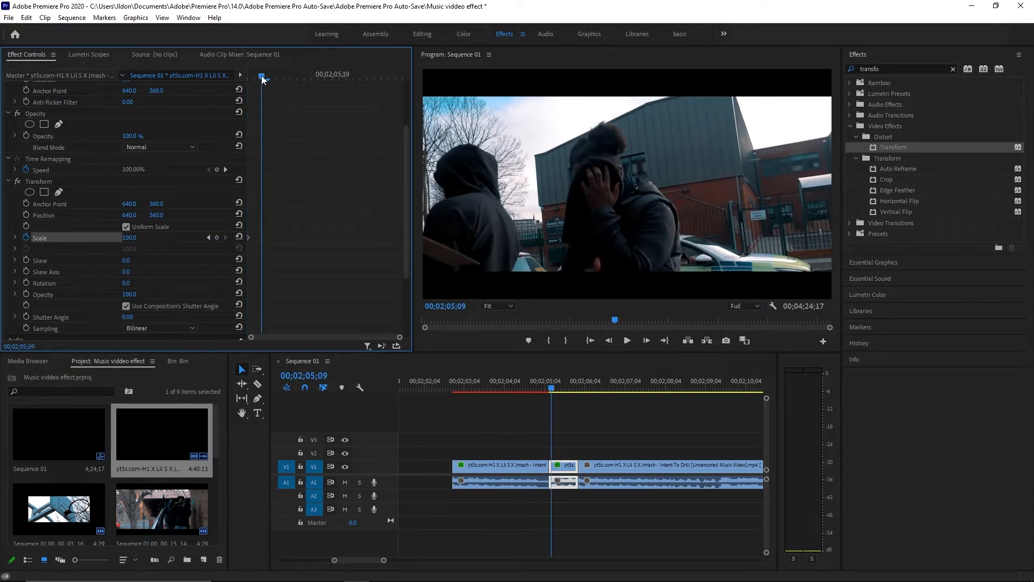
left_click(281, 79)
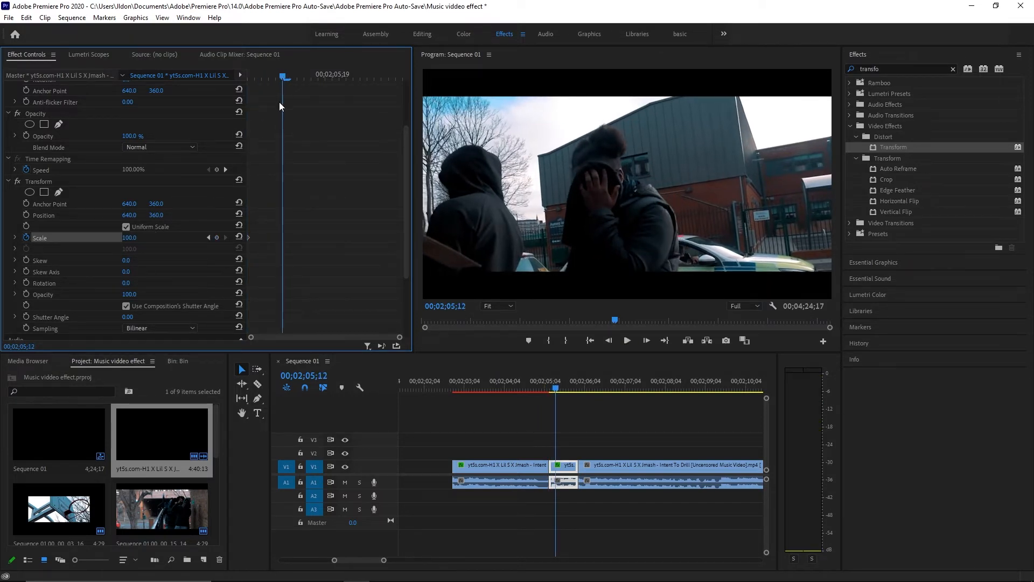
key("Left")
key("Left")
key("Left")
key("Left")
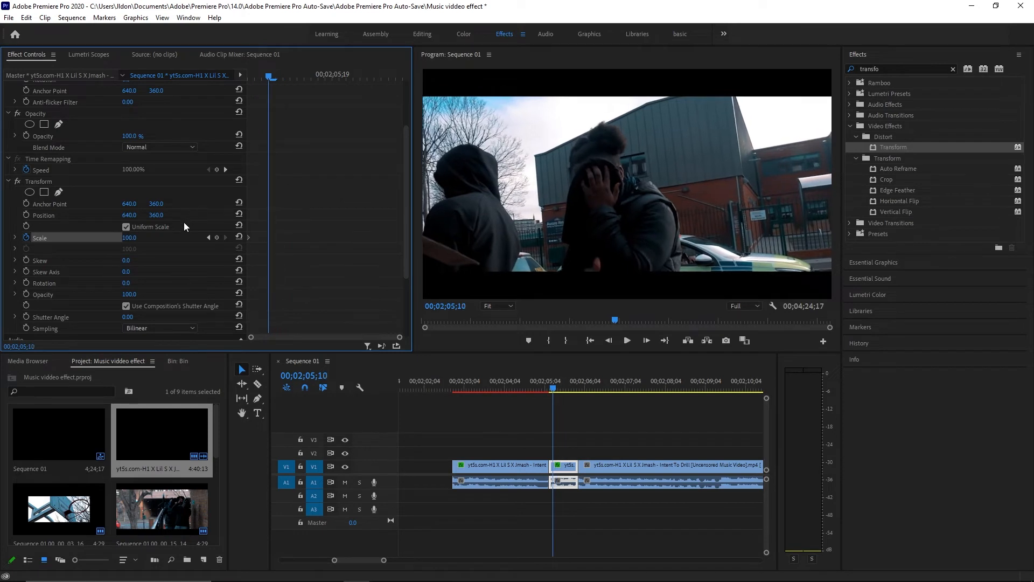
key("Right")
key("Right")
key("Right")
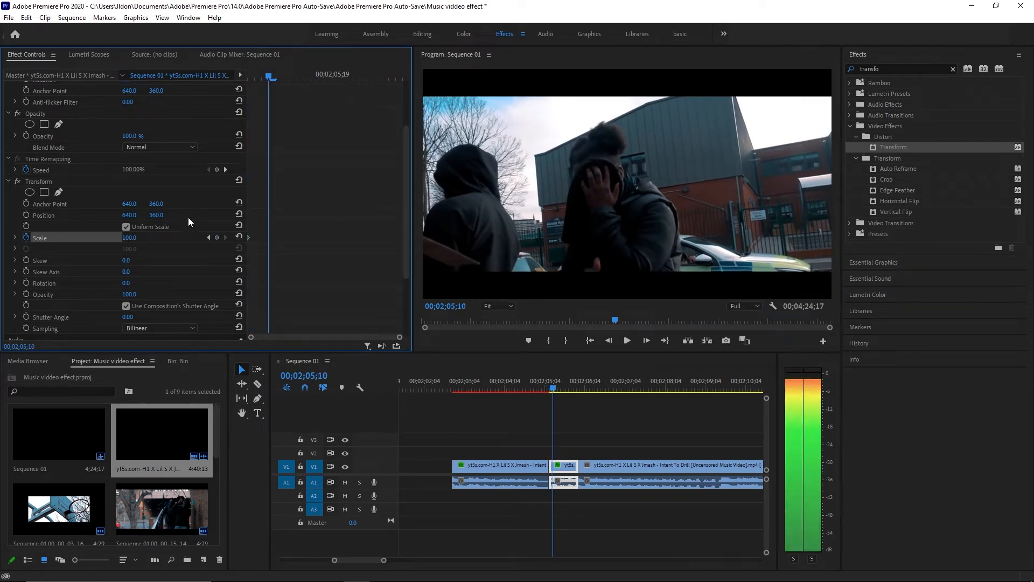
left_click_drag(130, 238, 144, 237)
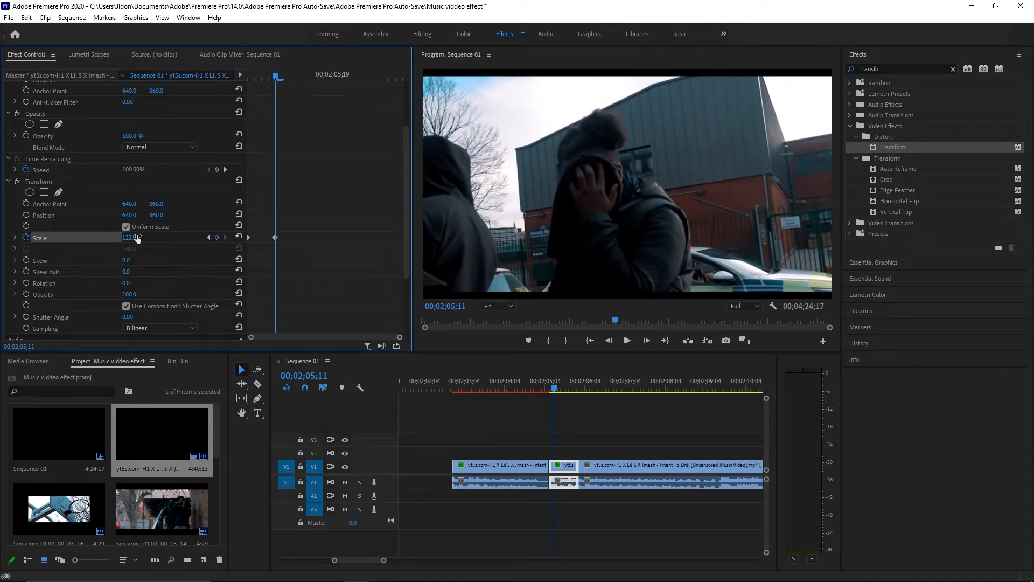
- Add a Transform Scale keyframe at 00;02;05;13 and reset its value to 100.0
key("Right")
key("Right")
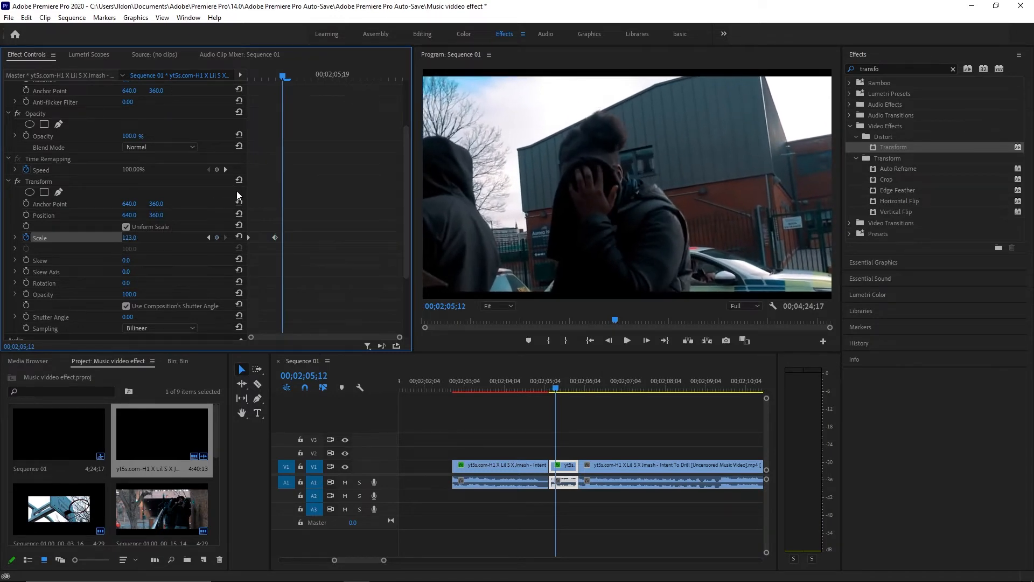
left_click(217, 237)
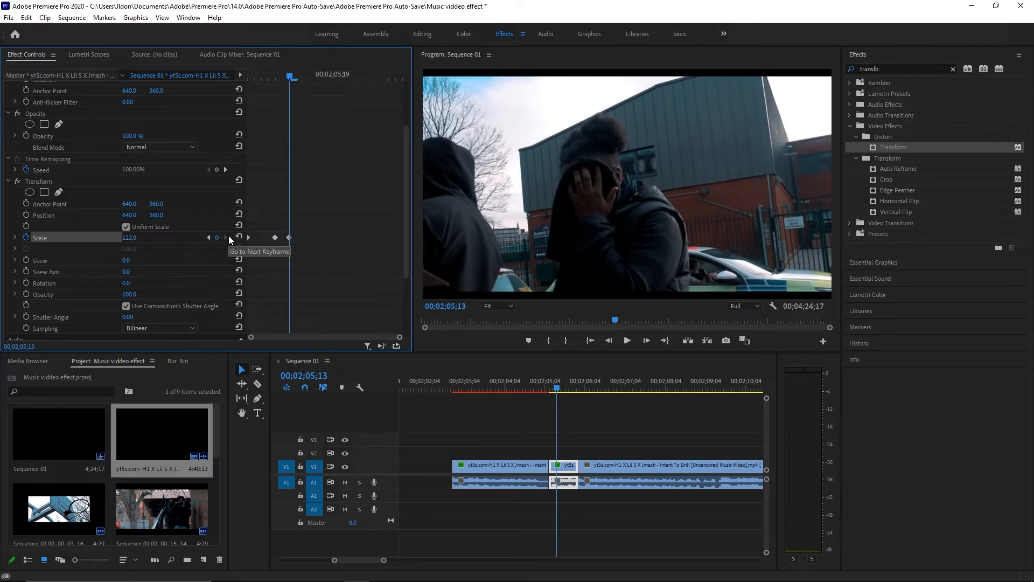
left_click(239, 237)
- Set the Transform shutter angle to 360.00 and play the short clip from its start
left_click_drag(290, 79, 218, 87)
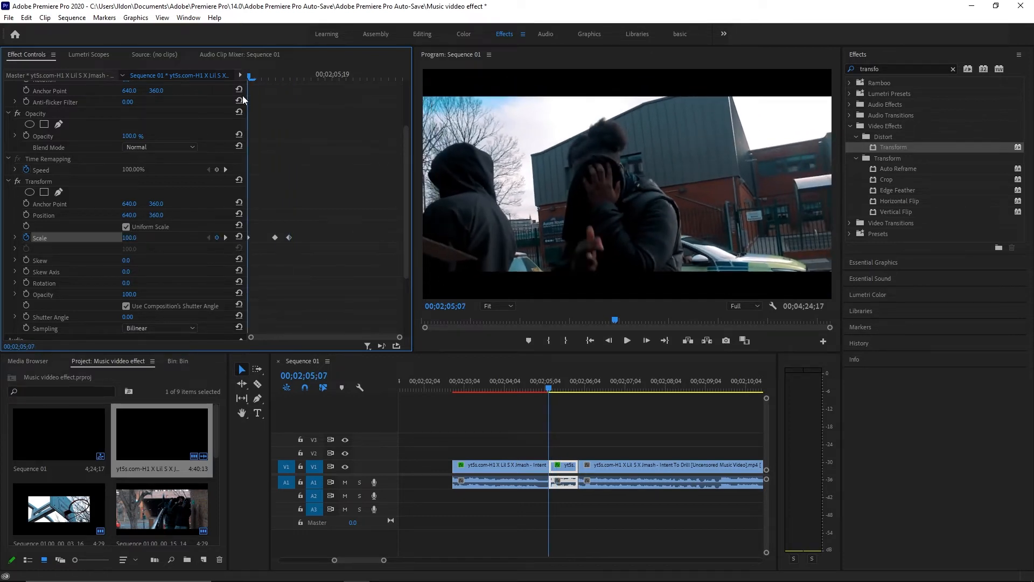
key("space")
key("space")
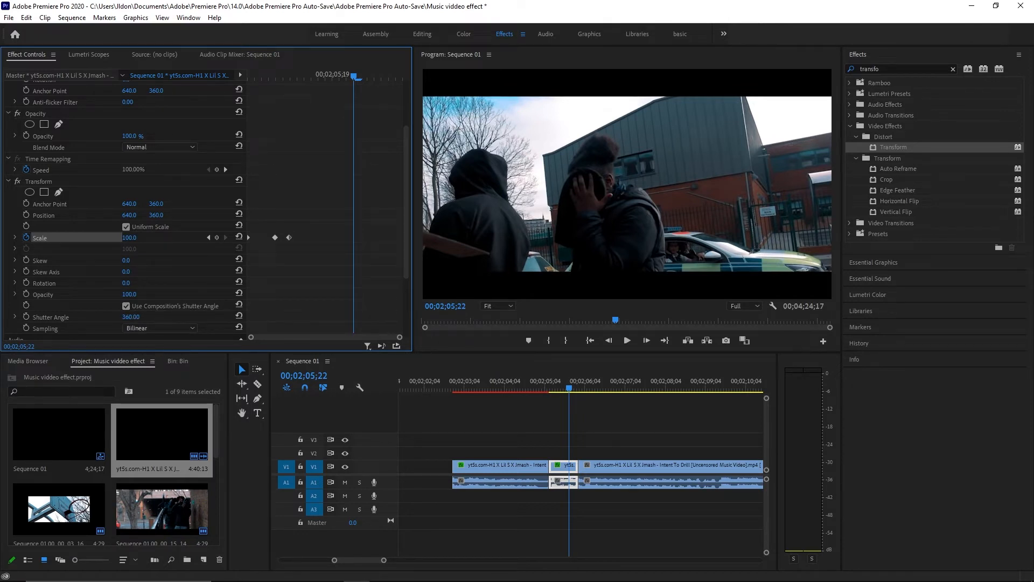
- Replay the short clip from its start and move its last Transform Scale keyframe about one frame later
left_click_drag(269, 79, 238, 76)
key("space")
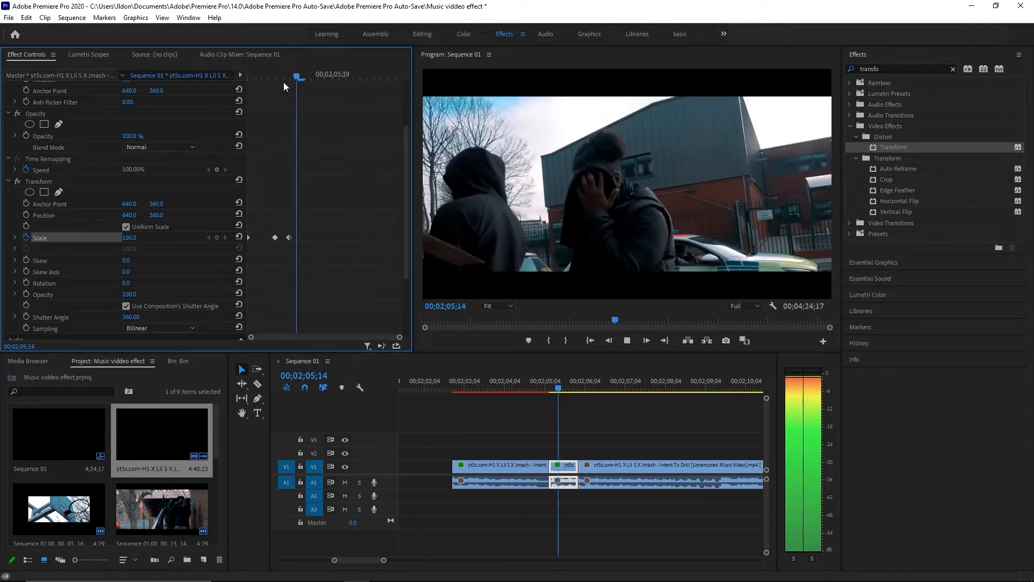
key("space")
left_click_drag(290, 236, 299, 237)
left_click(575, 388)
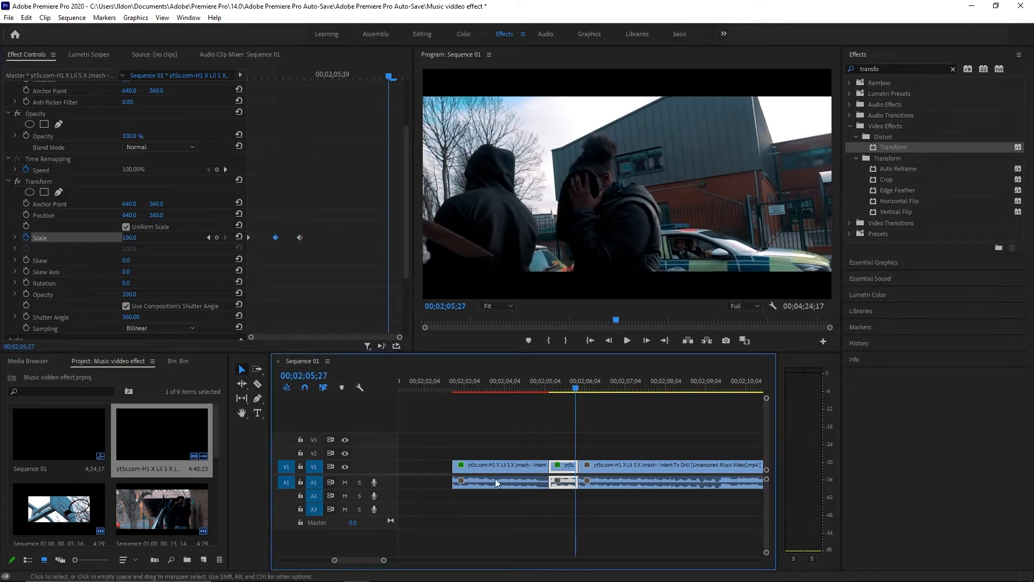
- Examine the long clip's footage around 00;02;19 frame by frame for a change between two shots
left_click_drag(385, 559, 413, 558)
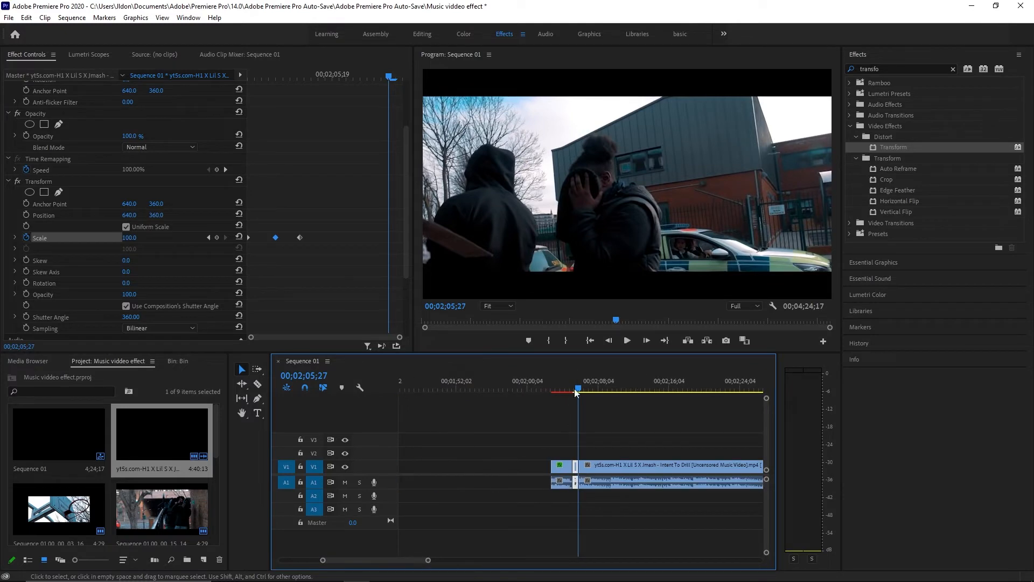
left_click(590, 385)
left_click_drag(591, 386, 692, 390)
left_click_drag(428, 559, 374, 560)
key("space")
key("space")
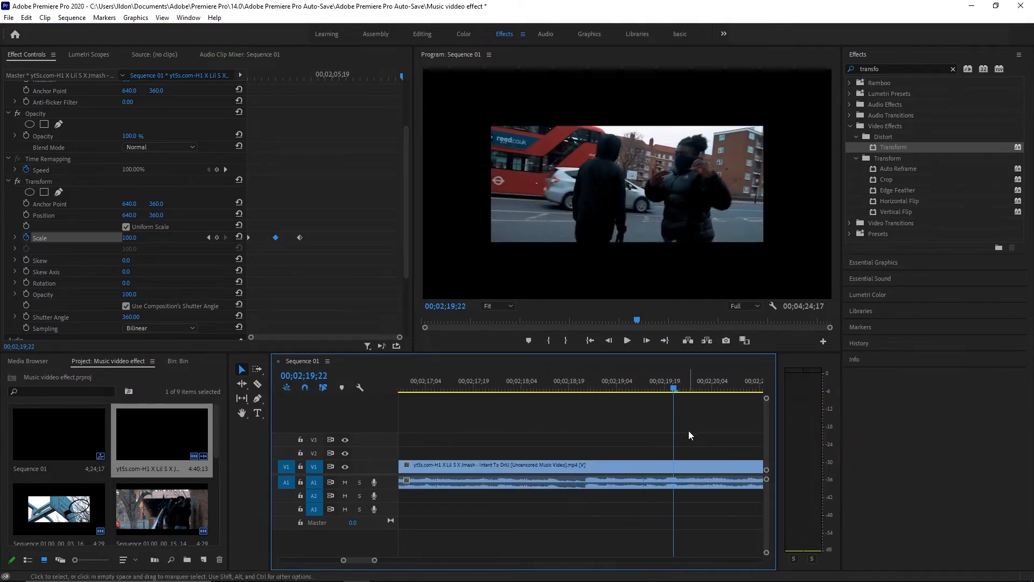
key("Left")
key("Left")
key("Left")
key("Left")
key("Left")
key("Left")
key("Left")
key("Left")
key("Left")
key("Left")
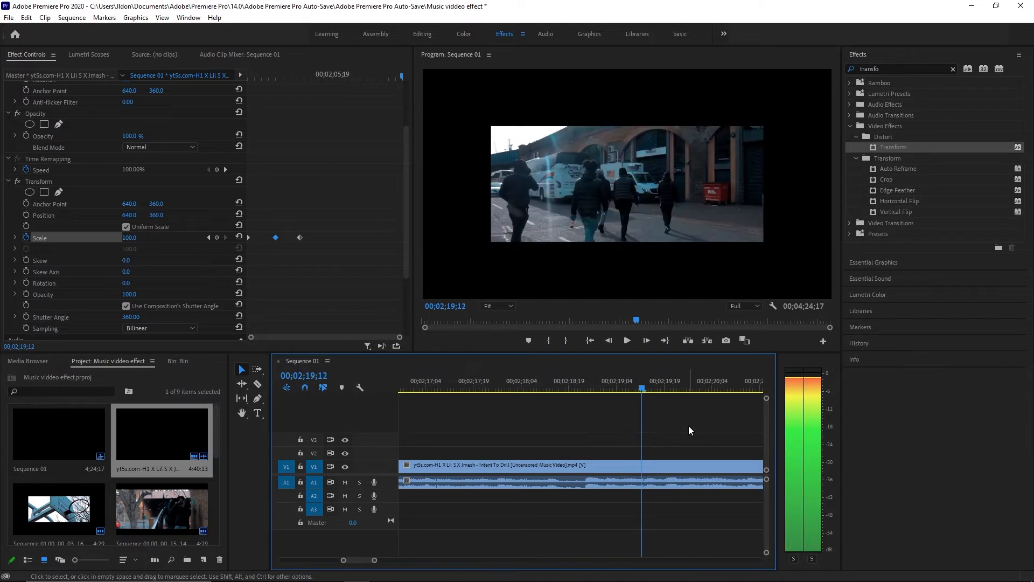
key("Right")
key("Right")
key("Right")
key("Right")
key("Right")
key("Right")
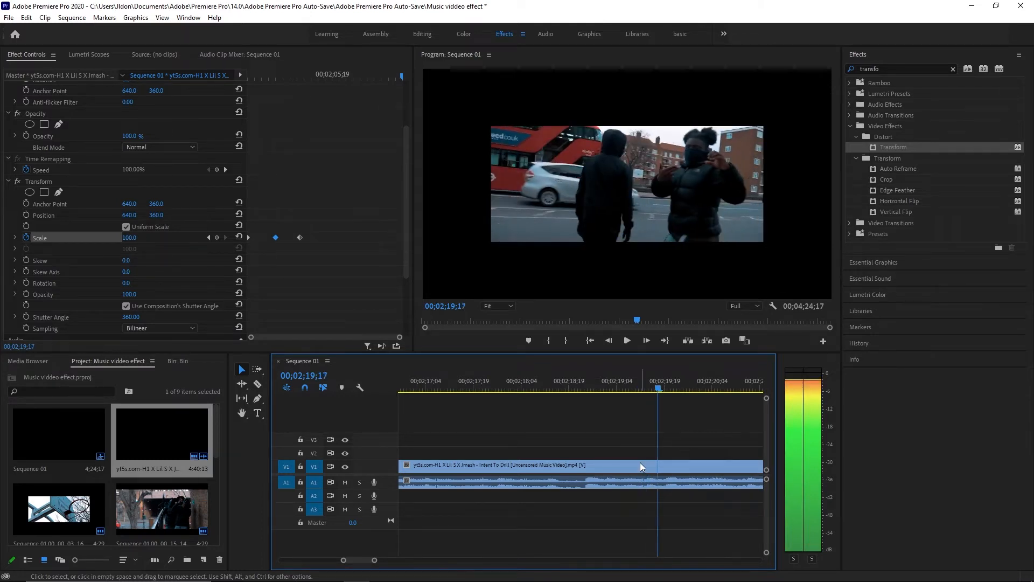
- Find the change to the elevator shot and split the long clip, video and audio, at 00;02;49;27
left_click_drag(374, 560, 427, 560)
left_click_drag(580, 381, 593, 381)
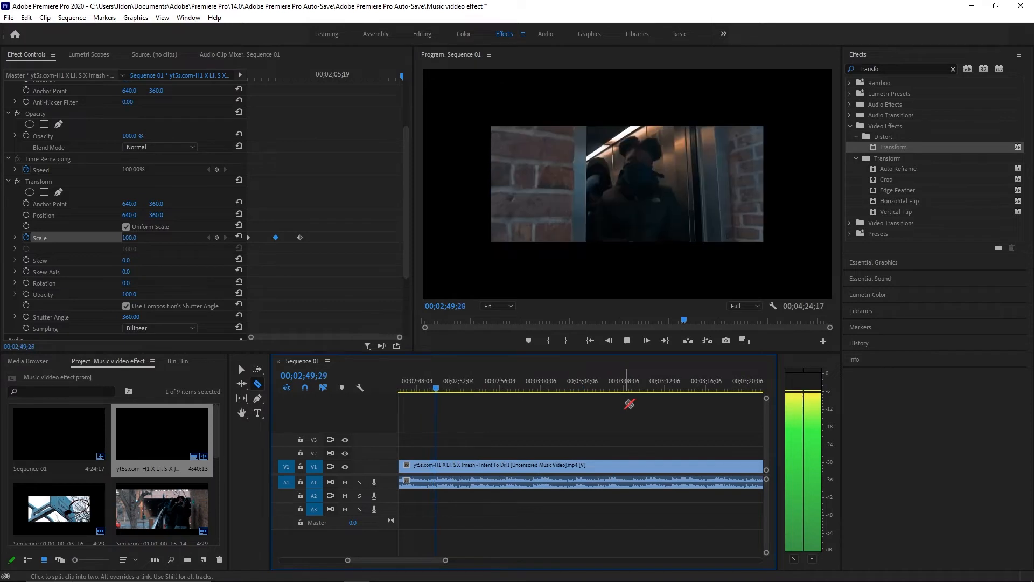
key("space")
key("c")
key("Left")
key("Left")
key("Left")
key("Left")
key("Left")
key("Left")
key("Left")
key("Left")
key("Left")
key("Left")
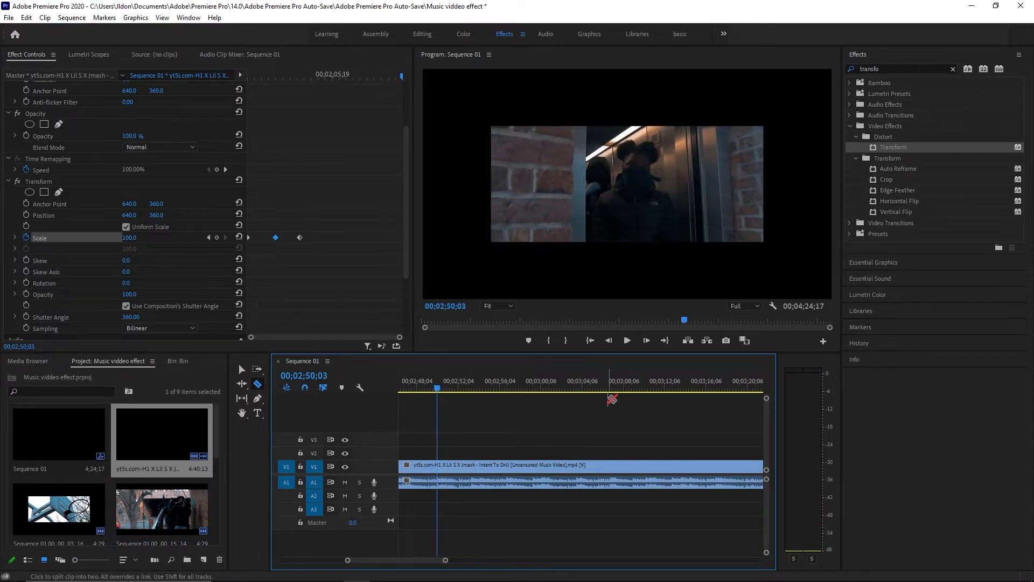
key("Right")
key("Right")
key("Left")
key("Right")
left_click(437, 470)
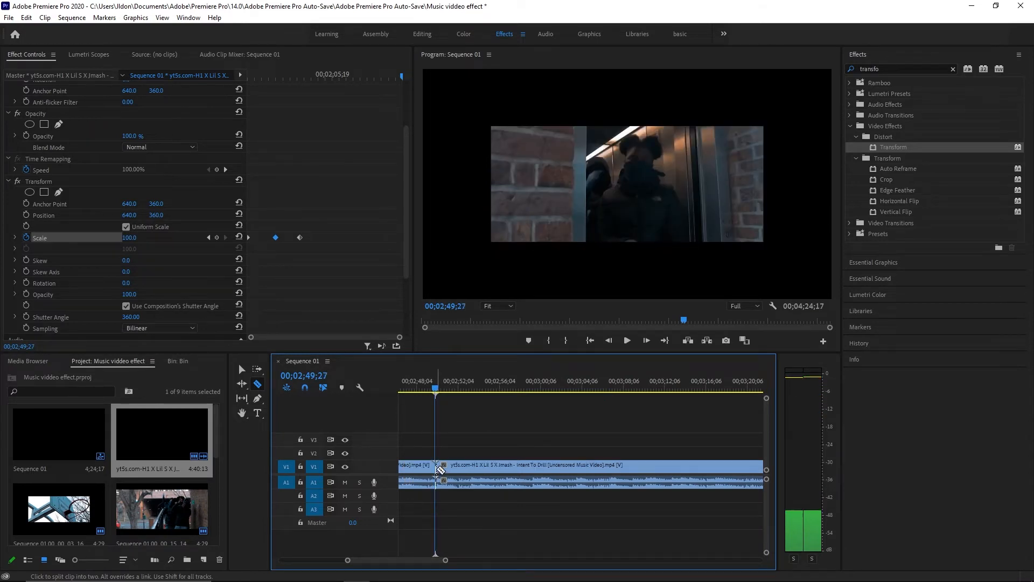
- Split the footage around the elevator cut at about 00;02;48;10 and 00;02;52;00, and delete everything after the second split
left_click(424, 481)
left_click(458, 481)
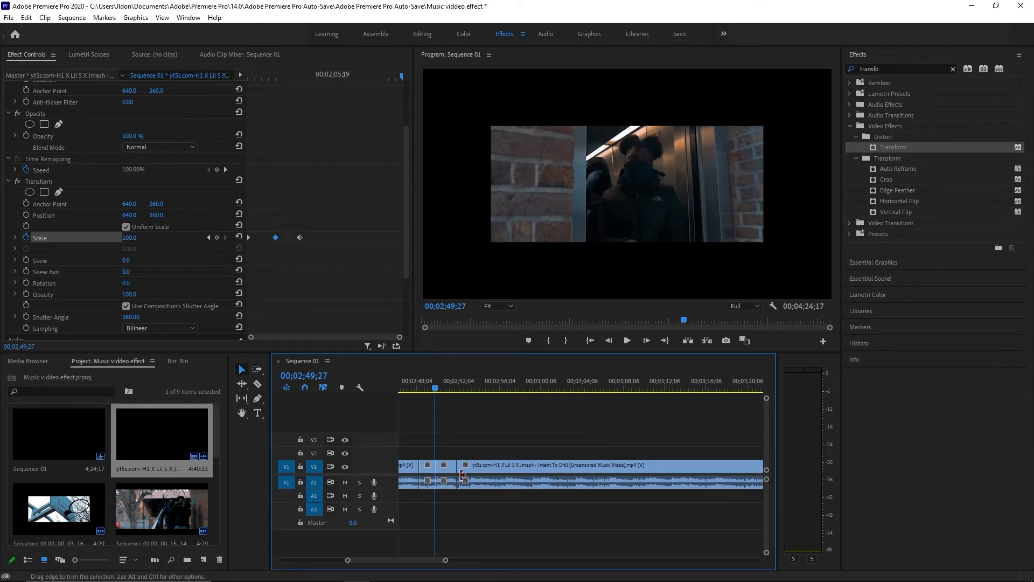
key("v")
left_click(461, 467)
key("Delete")
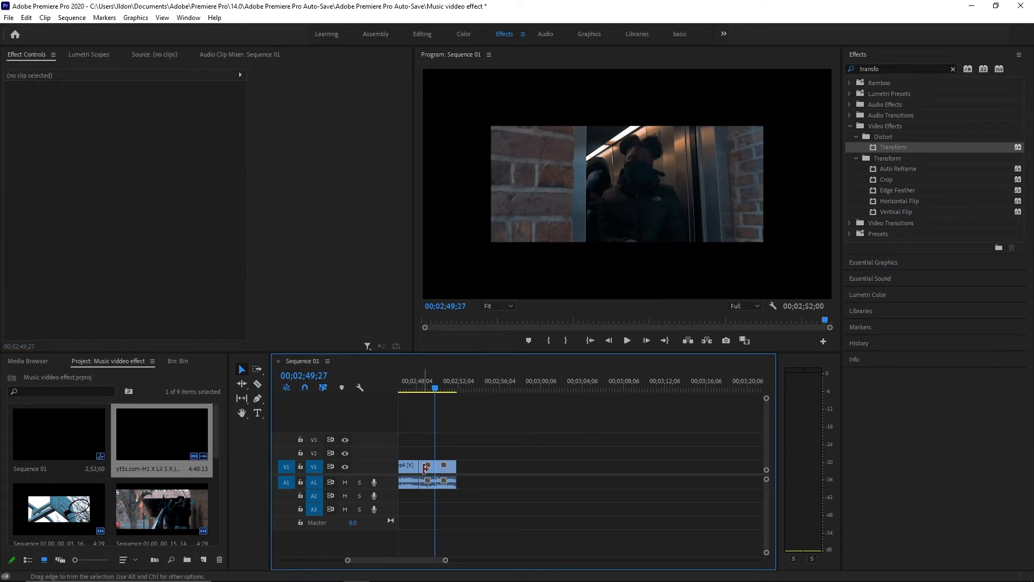
- Set the Motion scale of the short clip before the elevator cut to 150.0
left_click(427, 474)
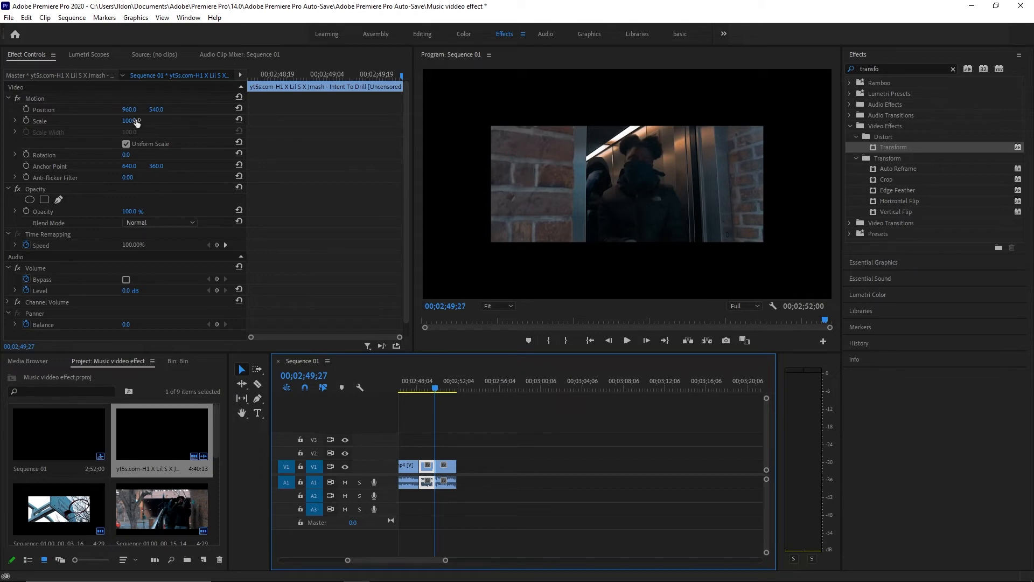
left_click_drag(134, 121, 152, 120)
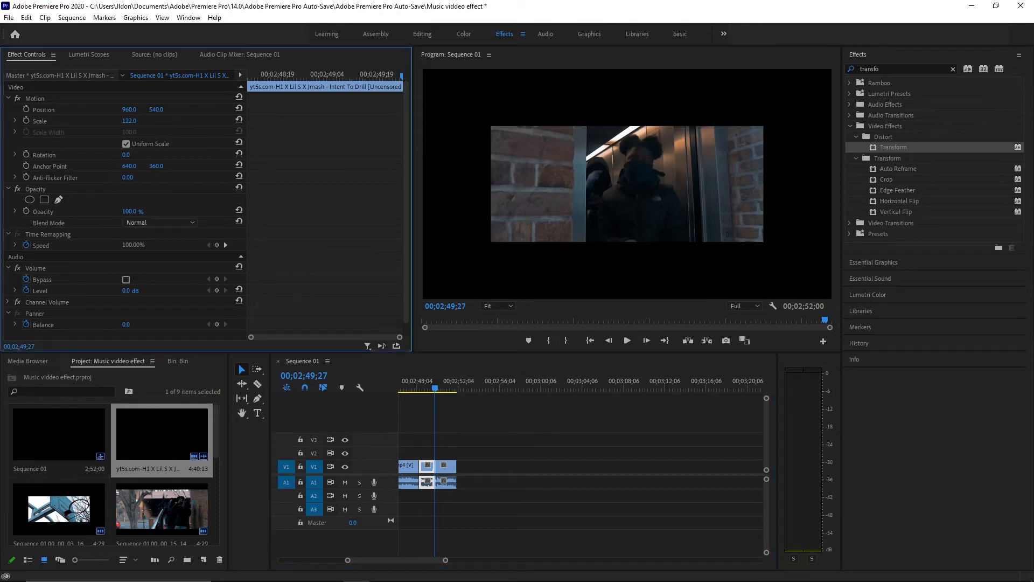
key("Left")
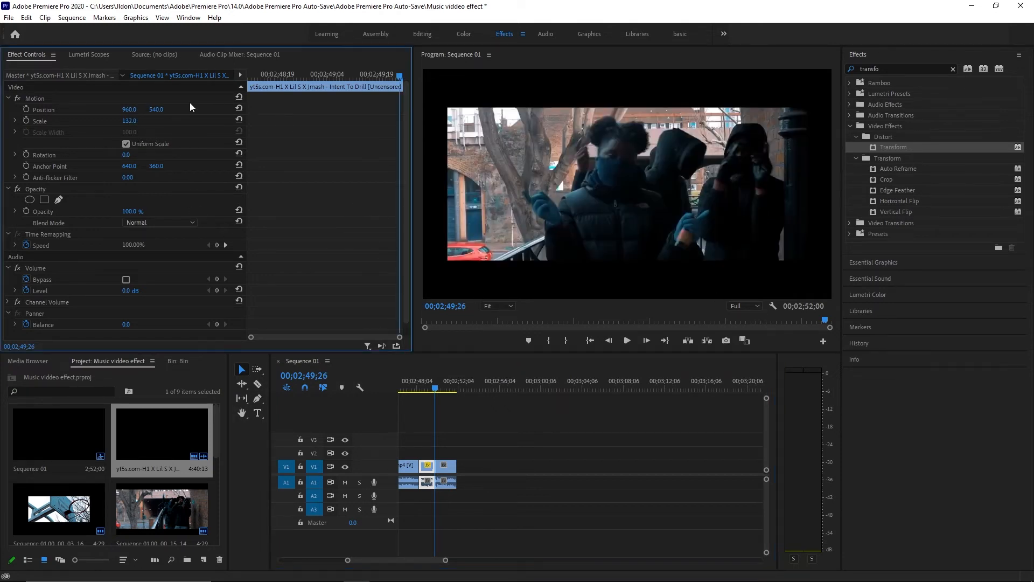
left_click_drag(132, 121, 140, 120)
left_click(136, 120)
type("150")
key("Return")
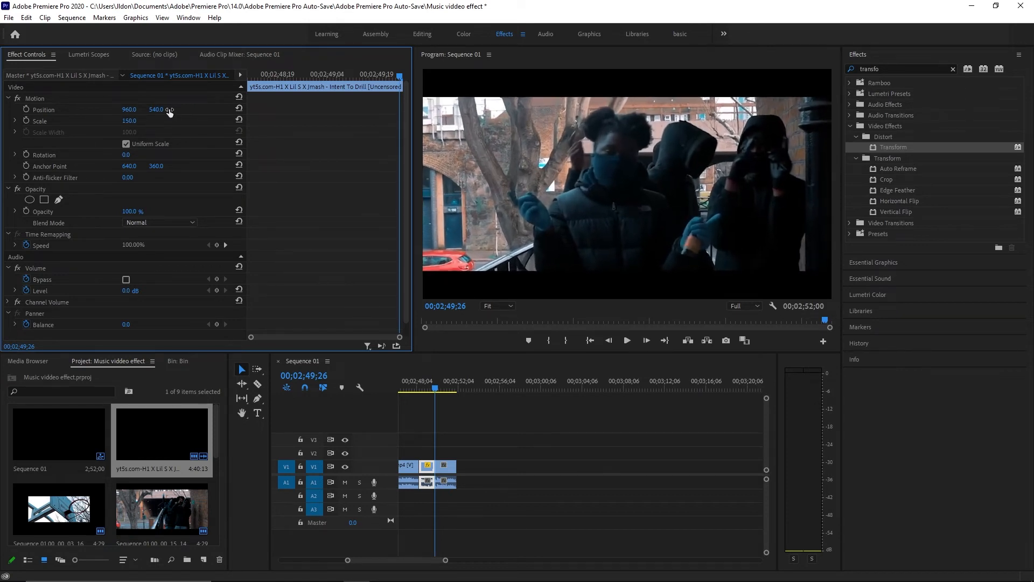
- Set the Motion scale of the elevator clip to 150.0
left_click(437, 381)
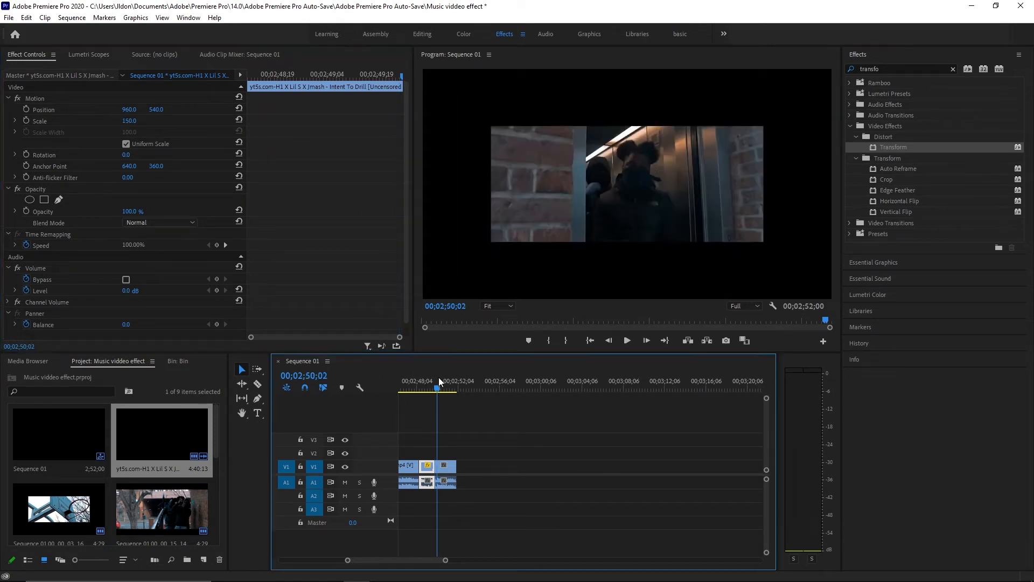
left_click(445, 467)
left_click(130, 121)
type("150")
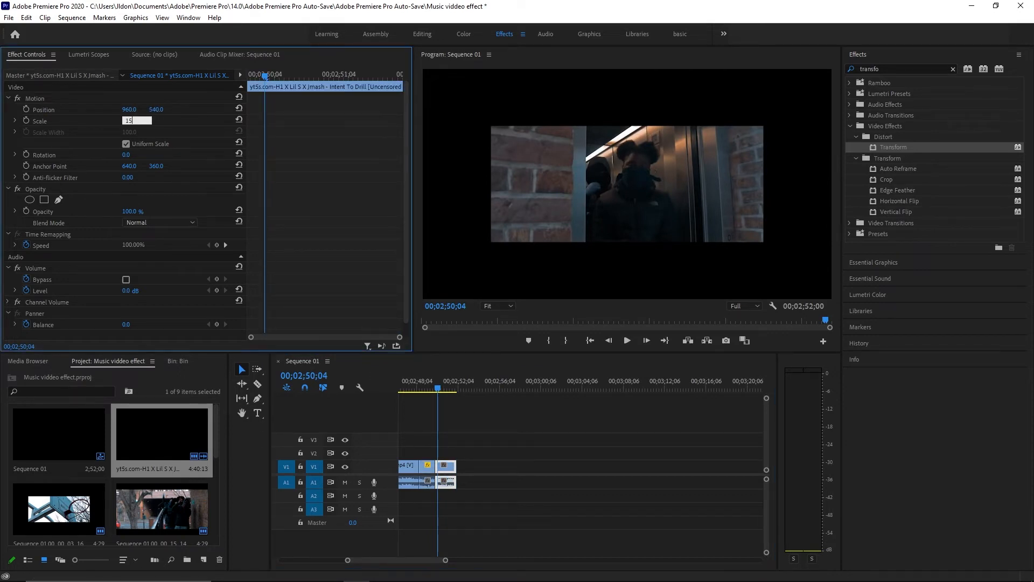
key("Return")
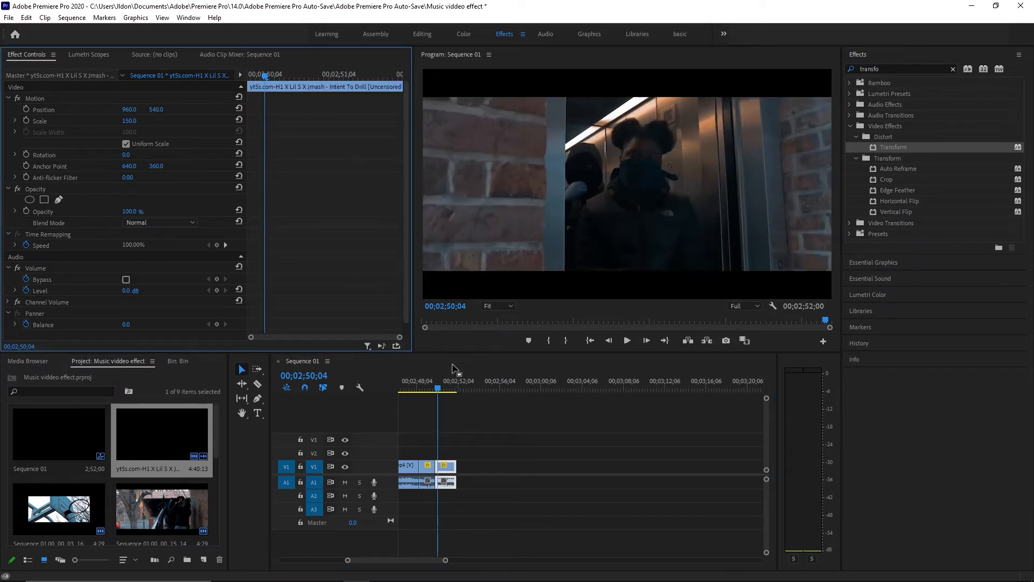
- Export the frame at 00;02;49;26, the last before the elevator cut, as a JPEG still and import it into the project
left_click(437, 386)
left_click_drag(436, 383, 434, 384)
left_click(503, 471)
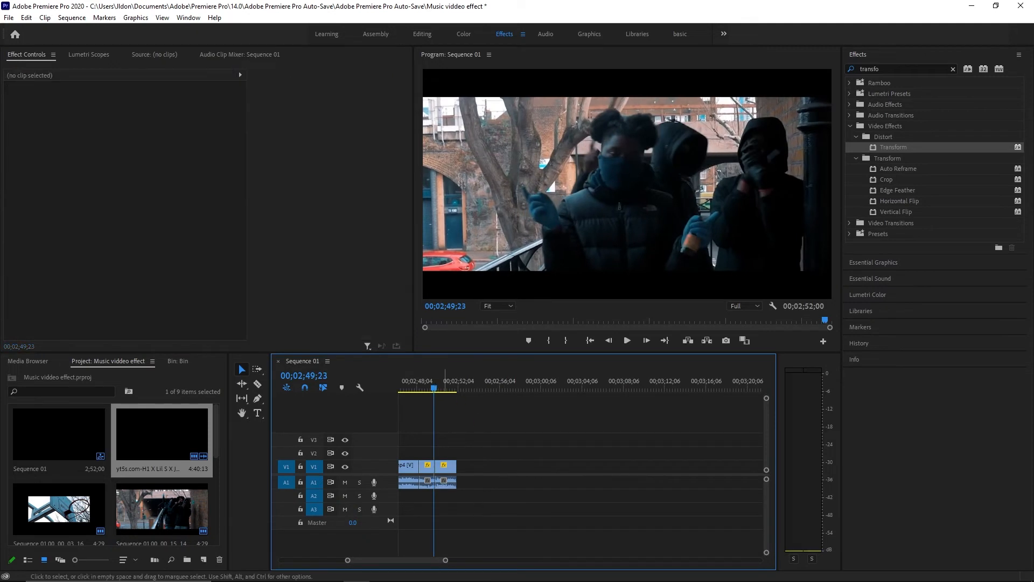
left_click(435, 571)
left_click_drag(445, 560, 398, 560)
left_click(557, 463)
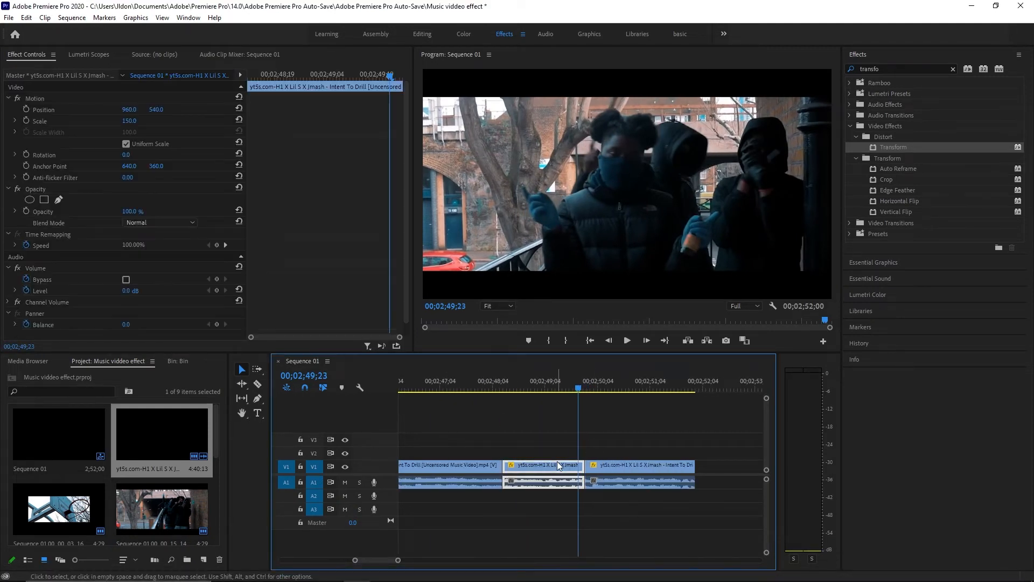
key("Right")
key("Right")
key("Right")
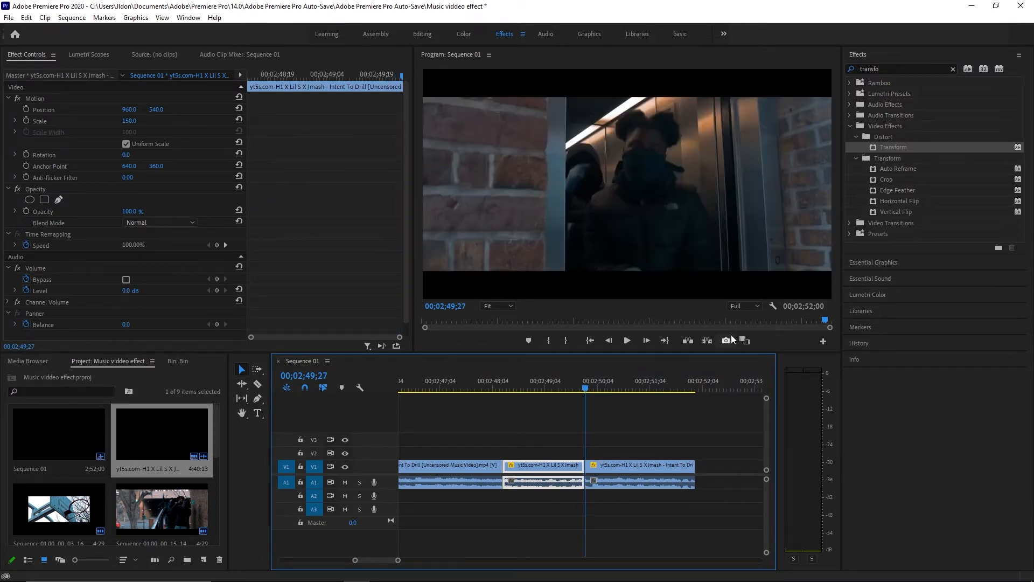
left_click(727, 340)
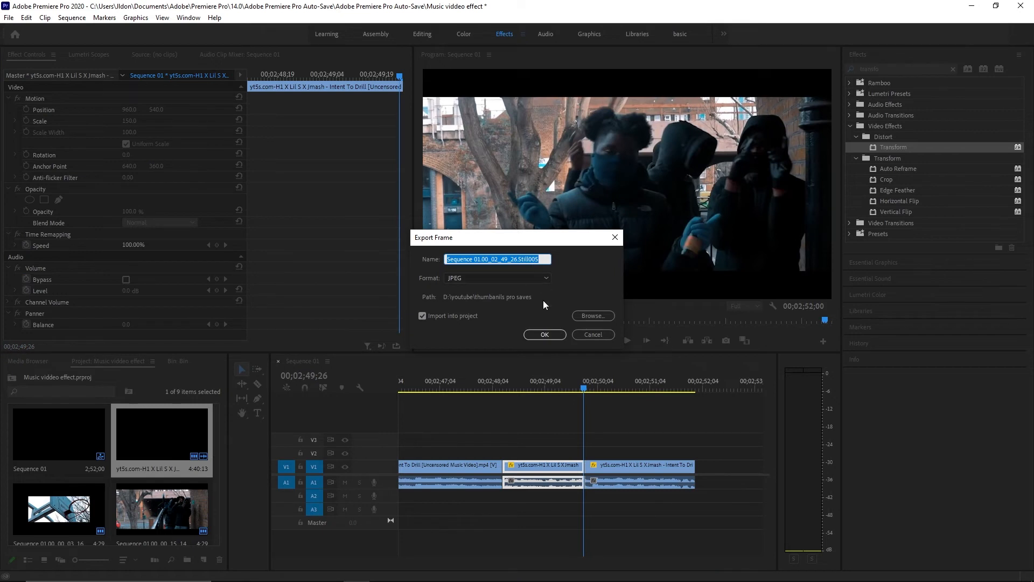
left_click(544, 333)
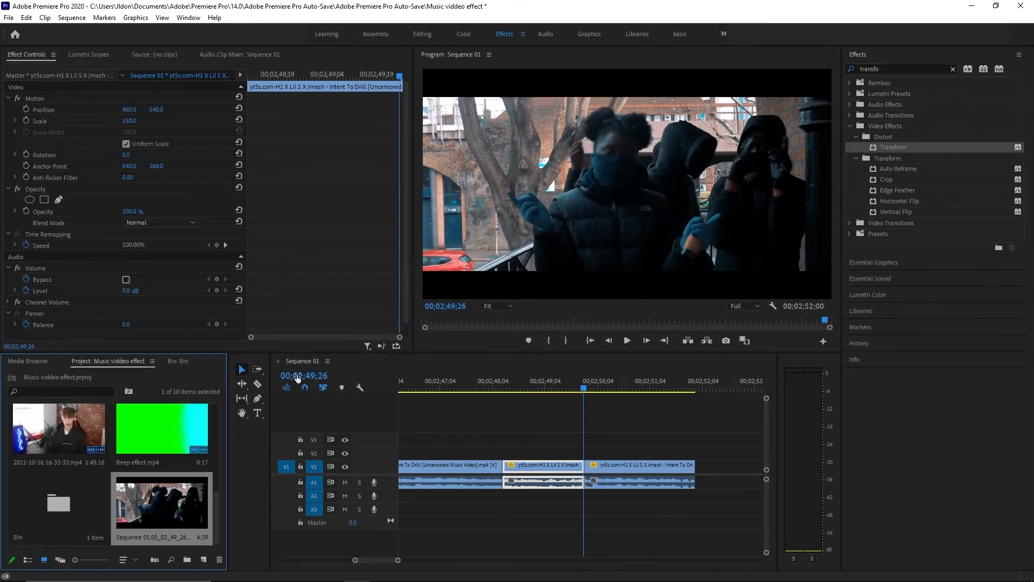
- Place the exported still on track V2 above the elevator clip, starting at 00;02;49;27, and briefly play it back
left_click_drag(165, 484, 588, 458)
left_click(606, 468)
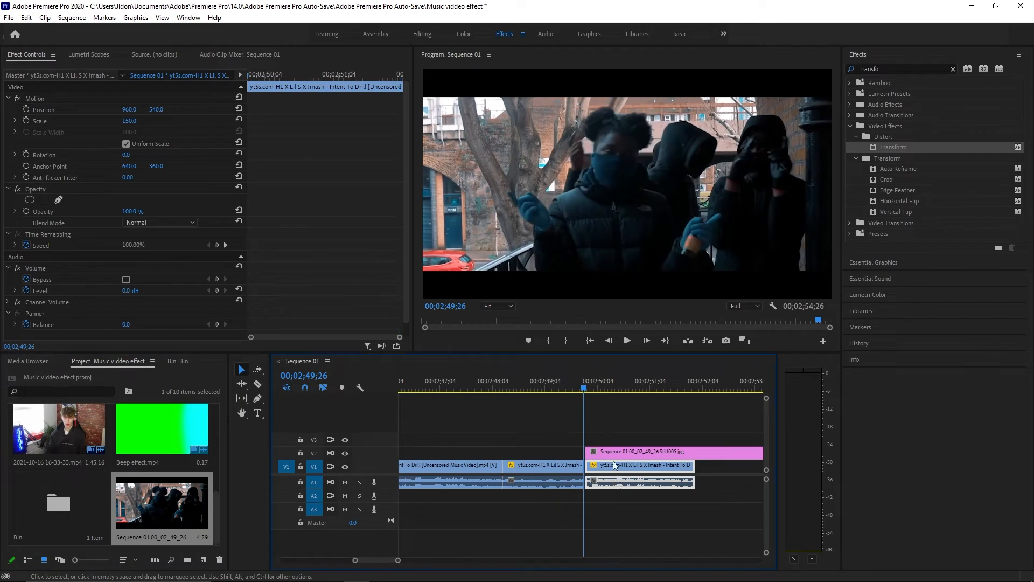
left_click(612, 452)
key("space")
key("space")
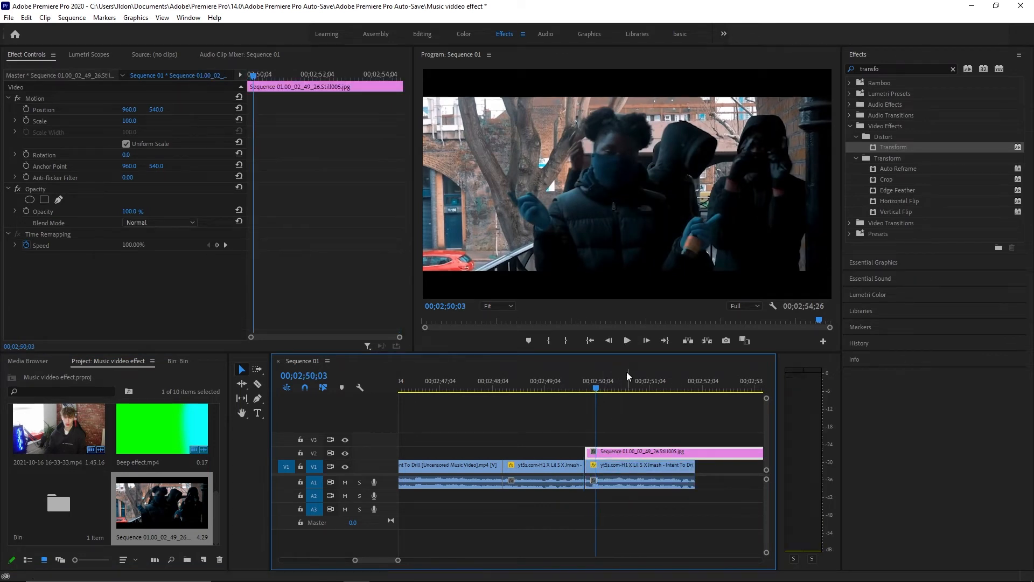
left_click_drag(595, 383, 586, 384)
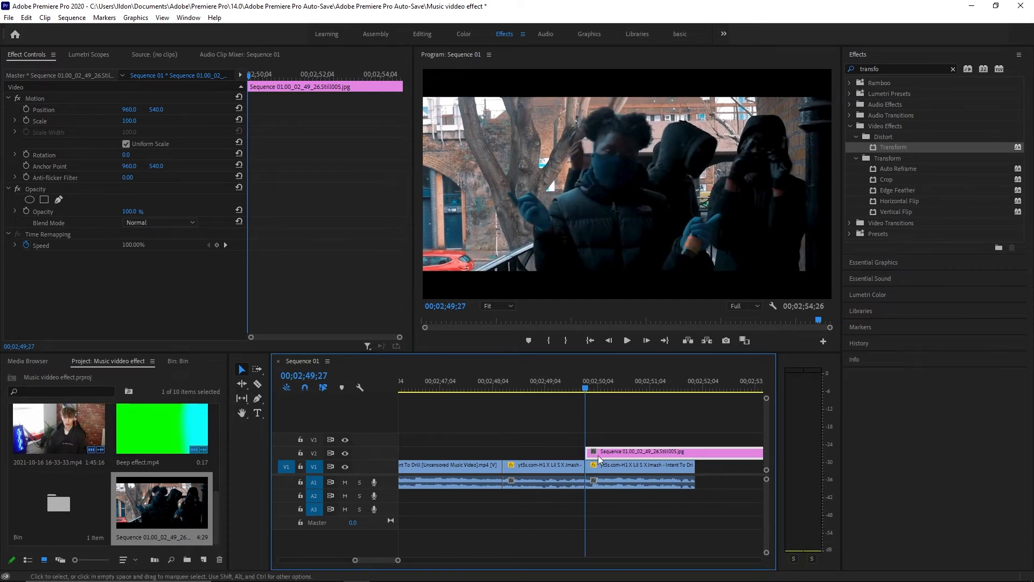
- Add an inverted opacity mask to the still on V2 and shape its path around the front man with raised hands
left_click(45, 201)
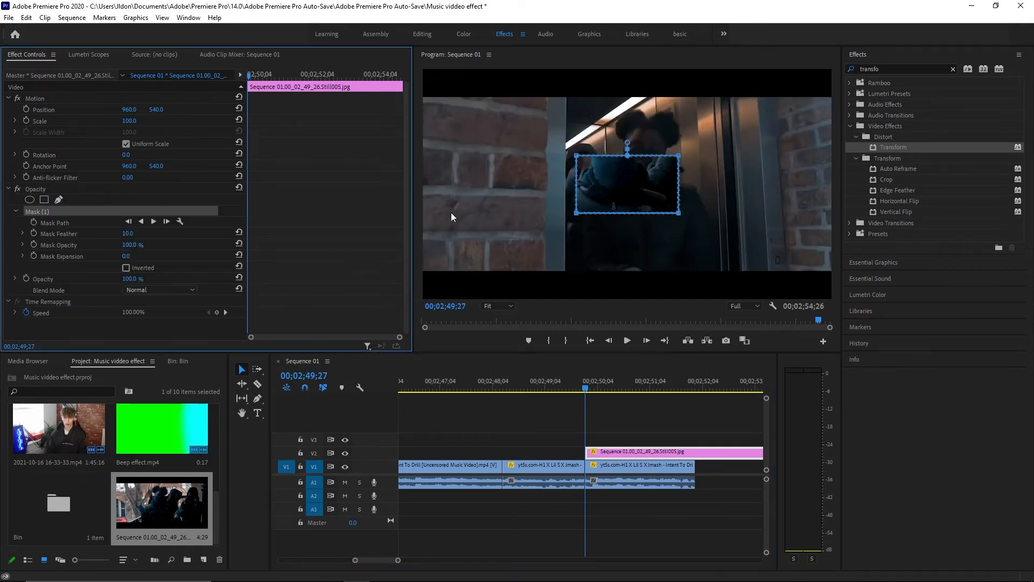
left_click(126, 267)
left_click_drag(635, 184, 609, 168)
left_click_drag(660, 192, 599, 145)
left_click_drag(641, 159, 643, 155)
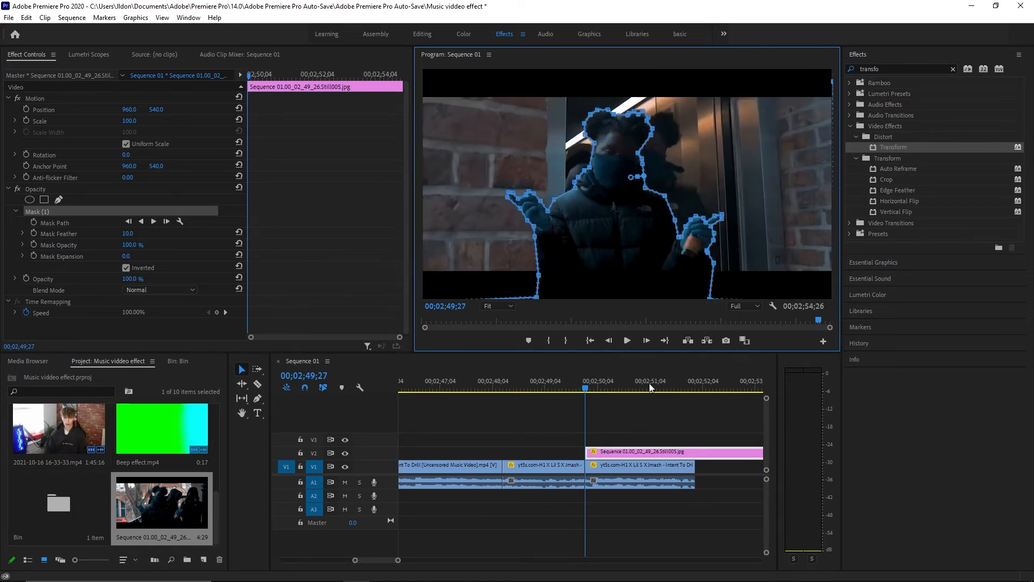
- Play back the cut into the elevator clip from 00;02;49;11 to check the masked still
left_click(718, 504)
left_click(567, 381)
left_click(559, 383)
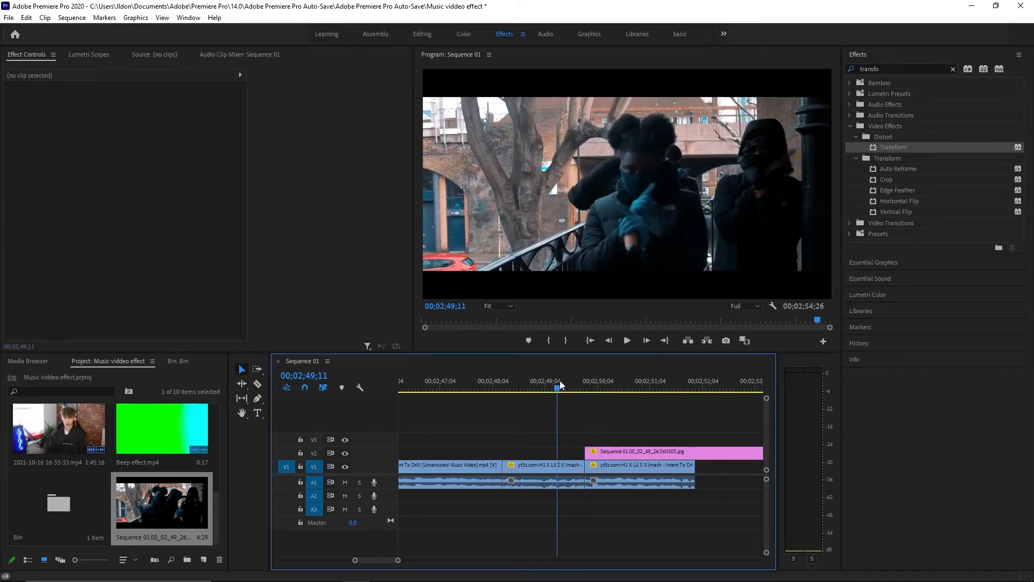
key("space")
key("space")
- Split the still on V2 shortly after 00;02;50;18 and delete the remainder behind the cut
key("c")
left_click(627, 451)
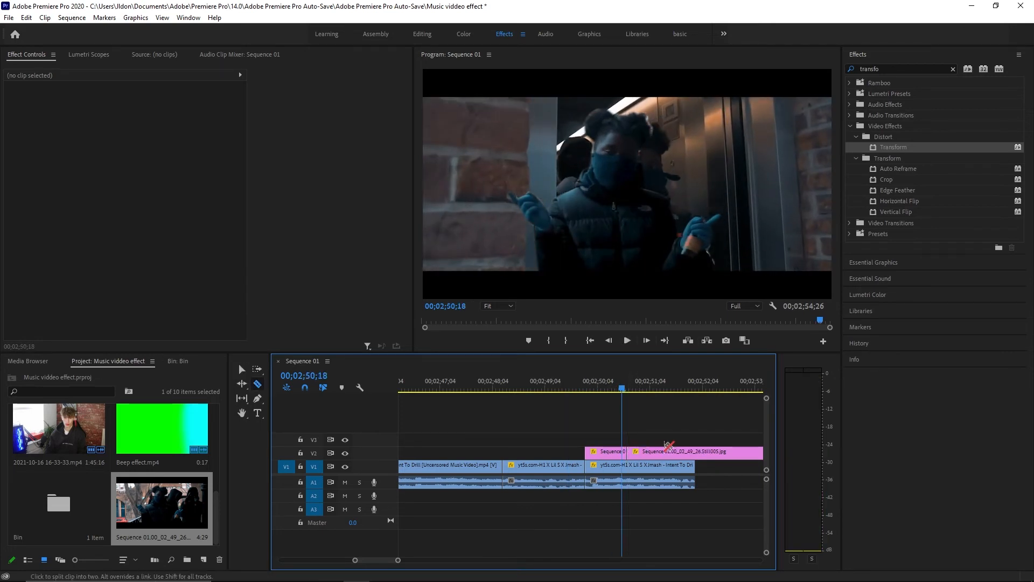
key("v")
left_click(664, 453)
key("Delete")
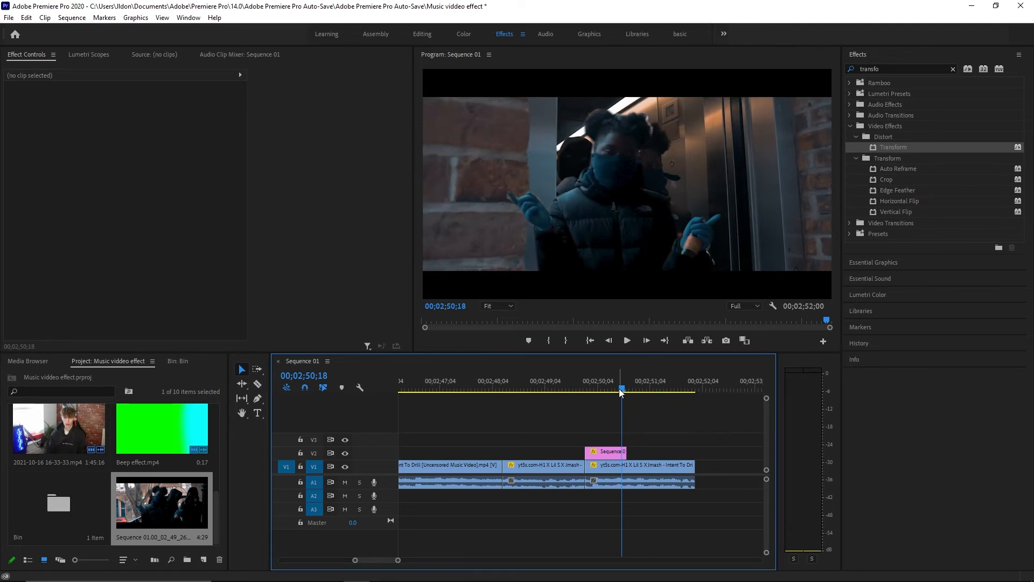
- Keyframe the still's Position and Scale at its start and at 00;02;50;04, with horizontal position -527.0 at the second keyframe
left_click(603, 384)
key("Up")
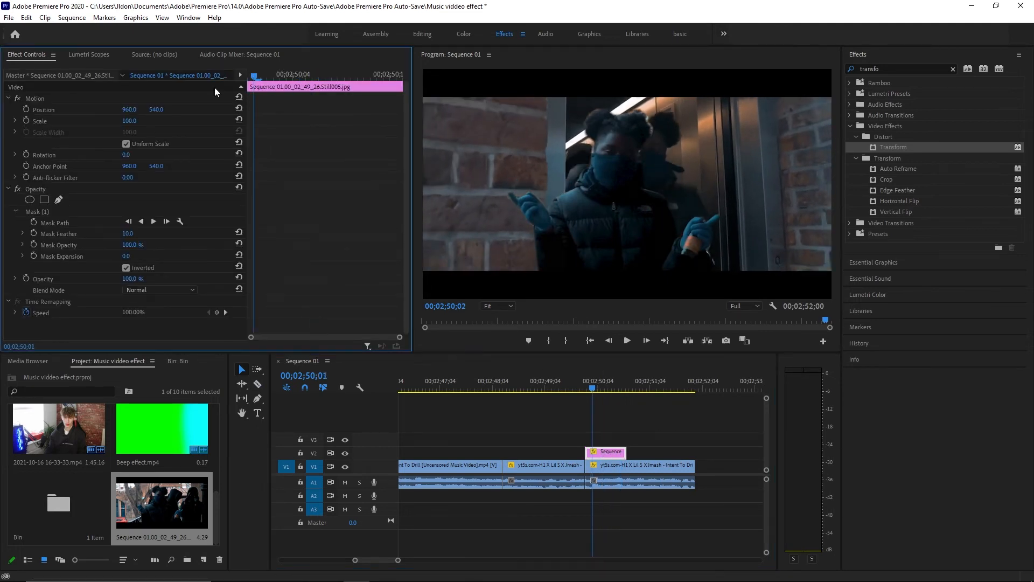
left_click(26, 121)
left_click(27, 109)
left_click_drag(251, 76, 291, 86)
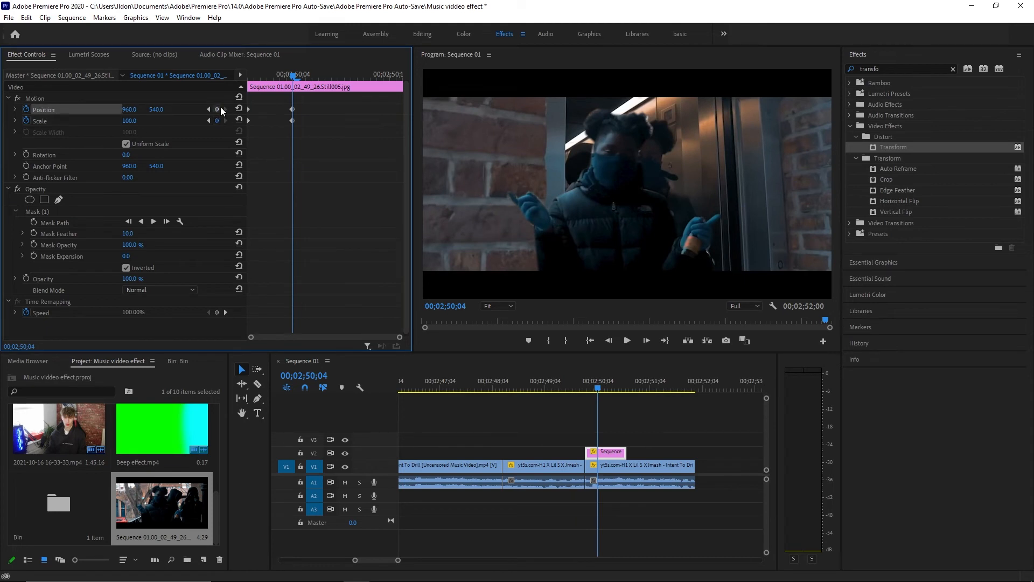
left_click(217, 120)
left_click_drag(129, 110, 76, 110)
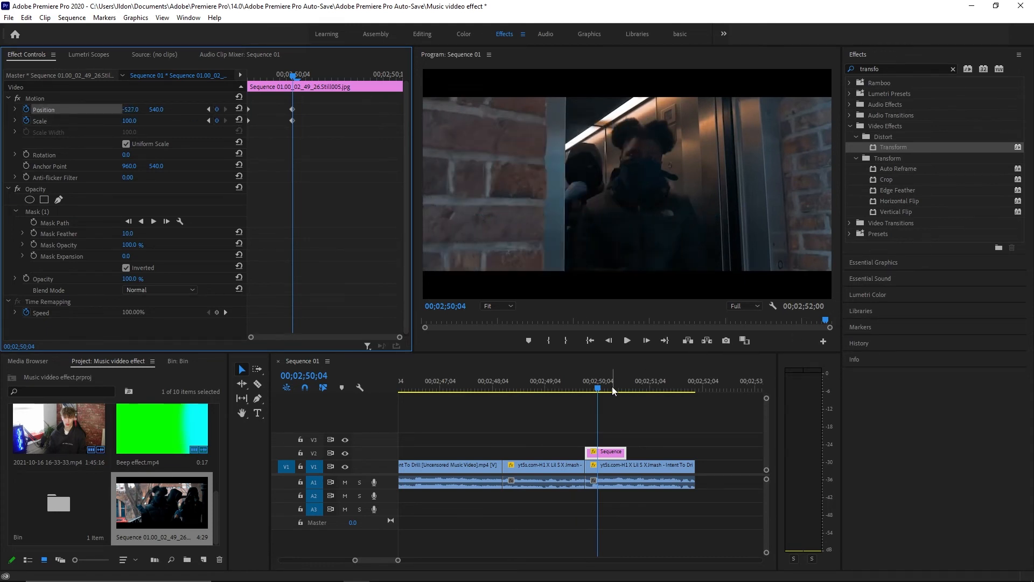
- Play back the still's slide-out, shift its Position and Scale keyframes towards the clip's end, and play it again
left_click_drag(595, 389, 567, 390)
key("space")
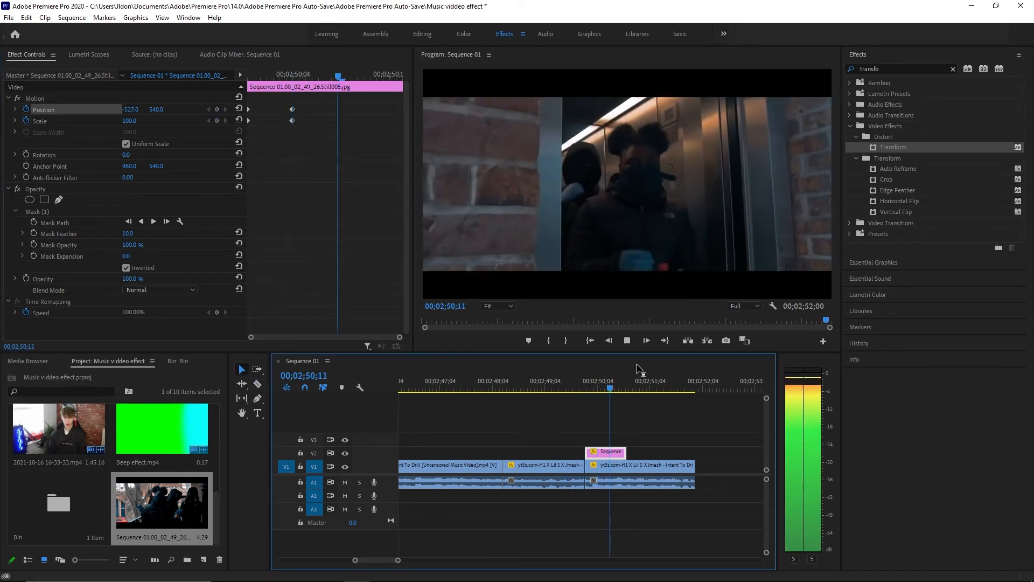
left_click(586, 389)
left_click_drag(302, 93, 351, 123)
key("space")
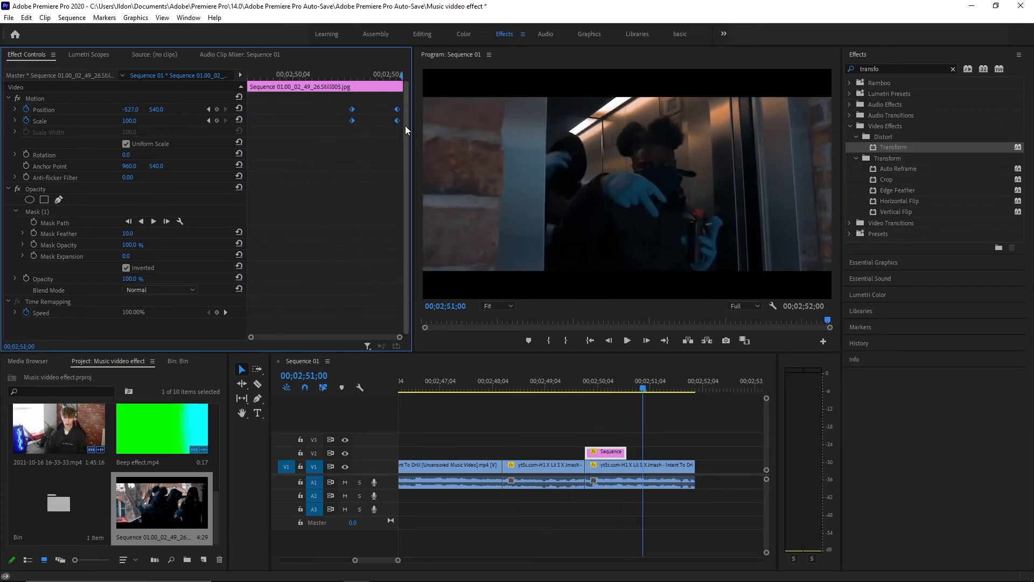
- Play the opening of the sequence, scrub to 00;00;06;16 and display the whole sequence in the timeline
key("space")
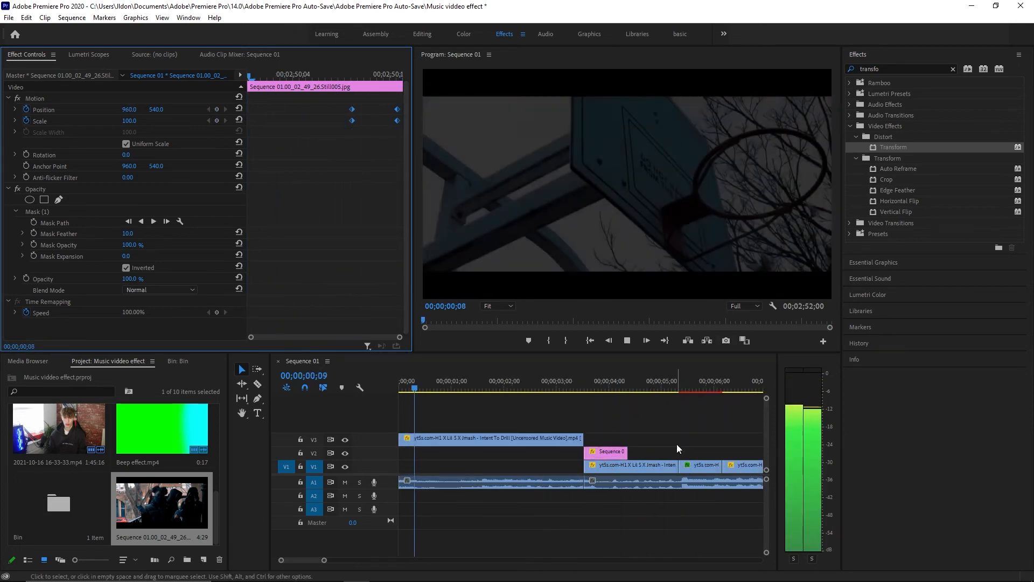
key("space")
key("space")
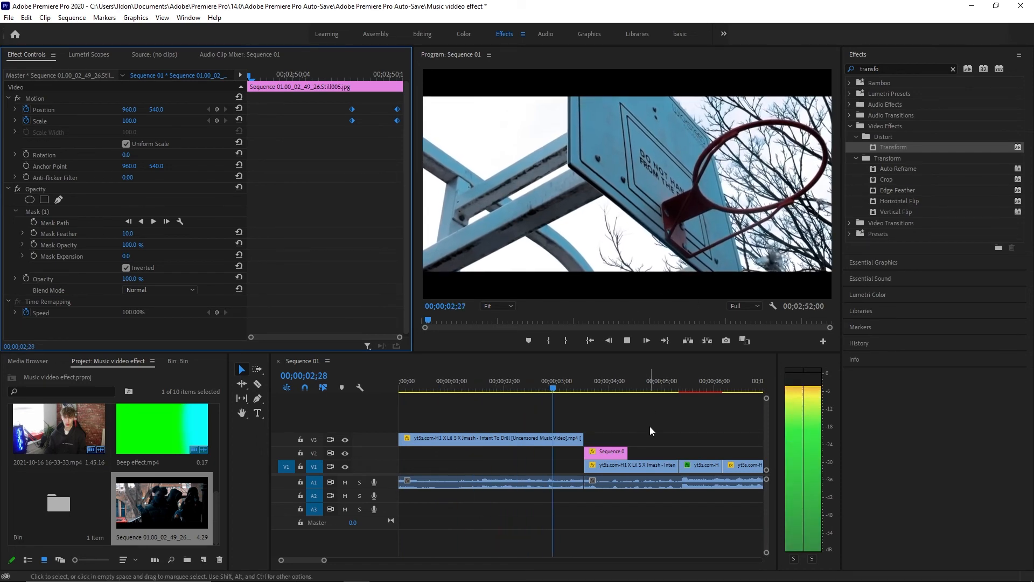
key("space")
left_click_drag(617, 390, 742, 388)
left_click_drag(322, 561, 492, 560)
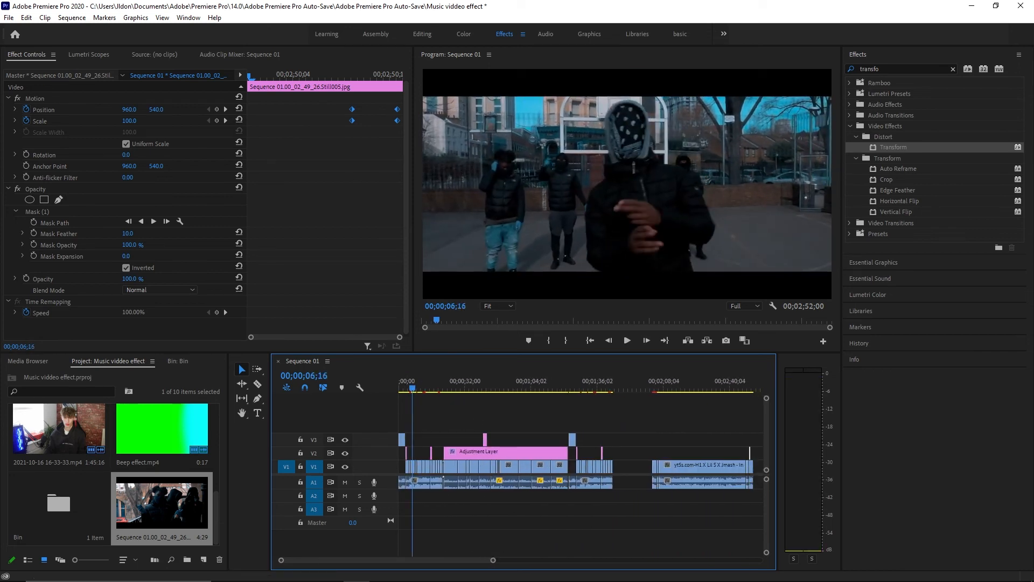